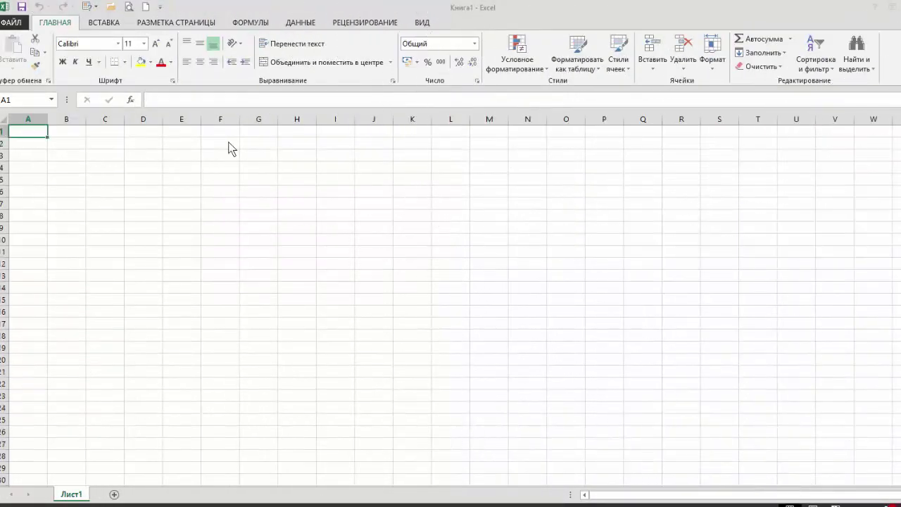
Zoom the blank worksheet in to about 160%.
scroll(819, 486, "up", 4)
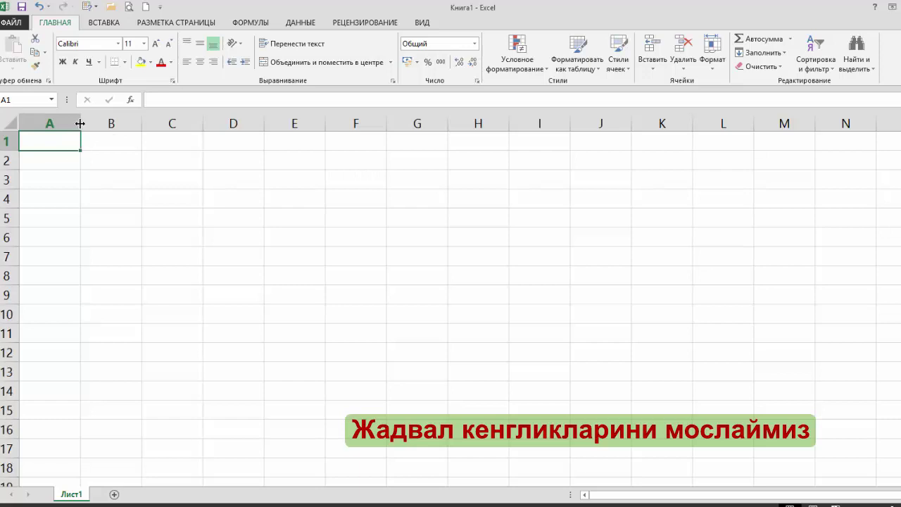
Narrow column A and enter № in cell A1.
left_click_drag(81, 124, 52, 126)
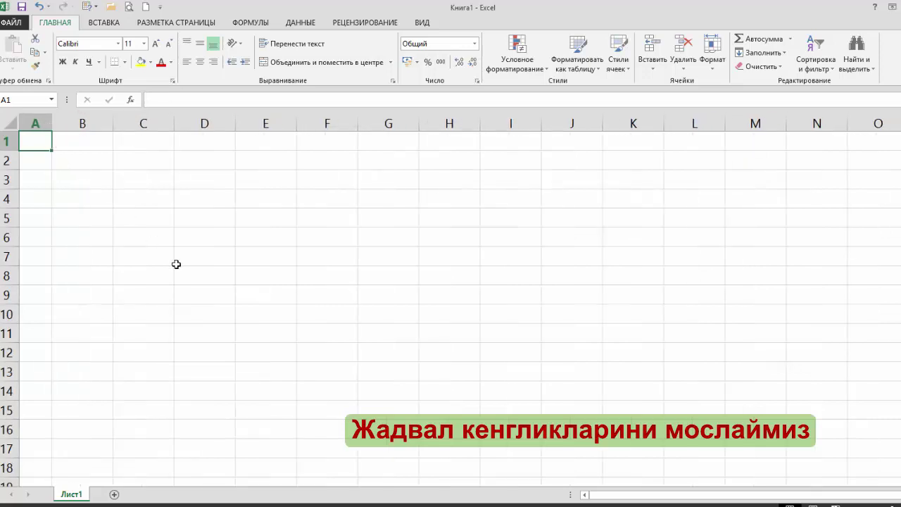
type("№")
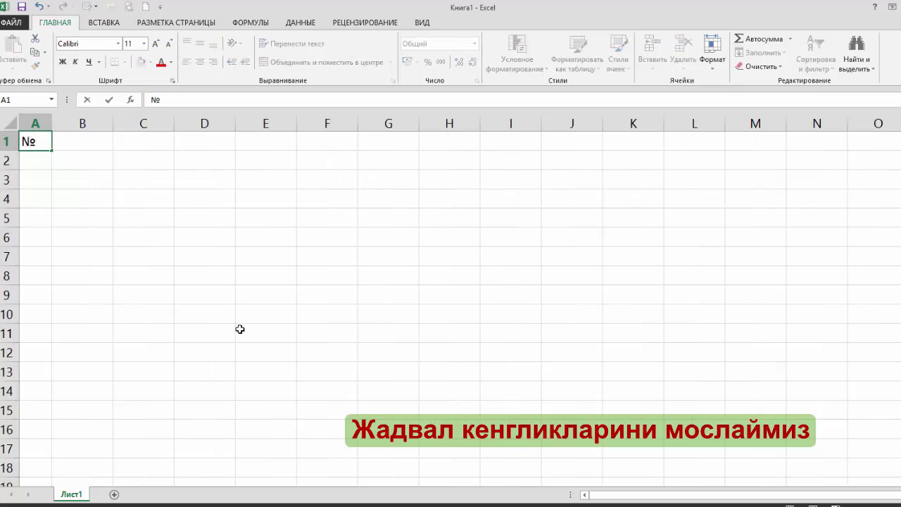
left_click(79, 141)
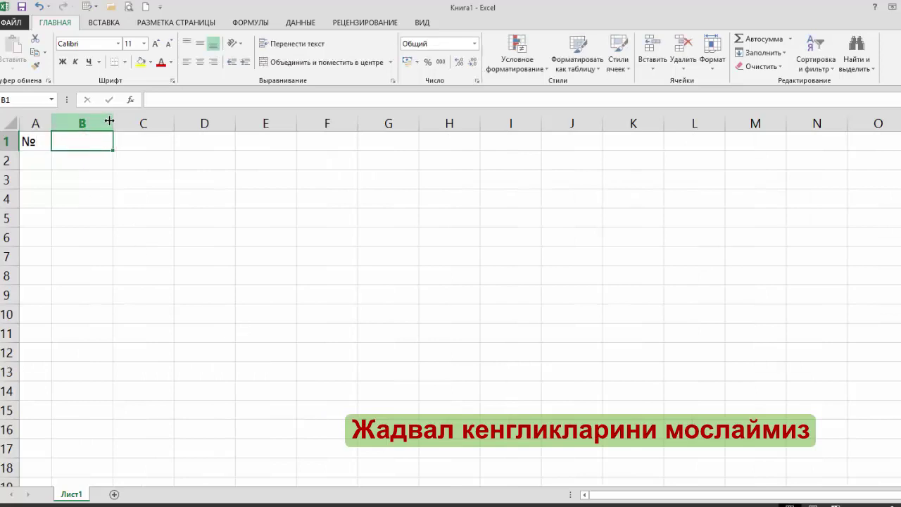
Widen columns B, C and D to fit surnames, first names and birth years.
left_click_drag(113, 121, 127, 119)
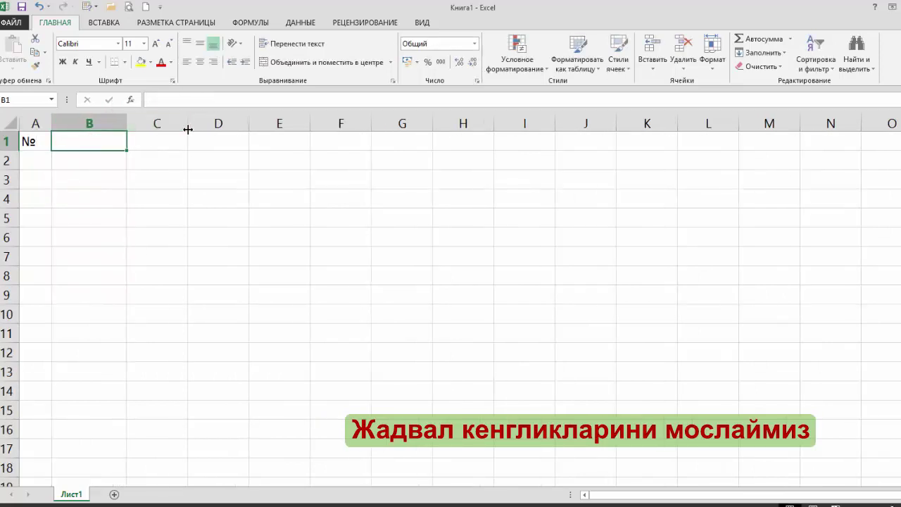
left_click_drag(187, 121, 201, 123)
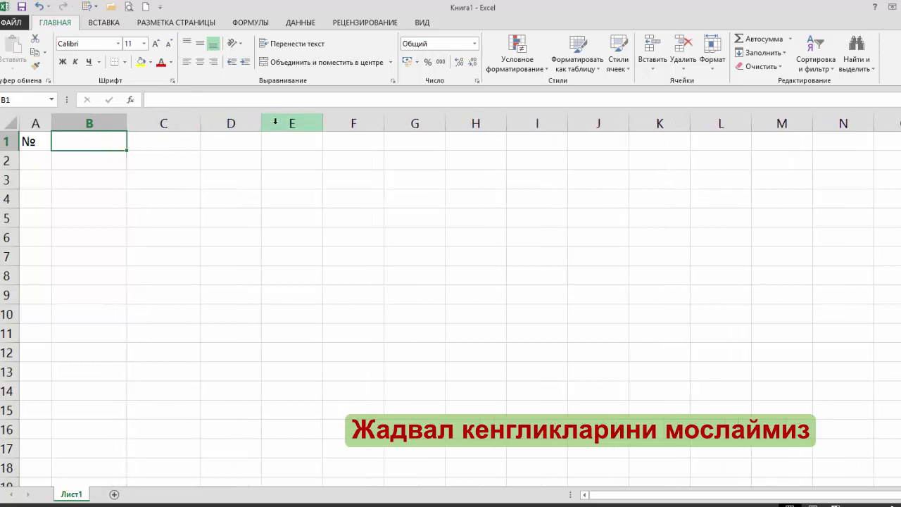
left_click_drag(261, 123, 275, 123)
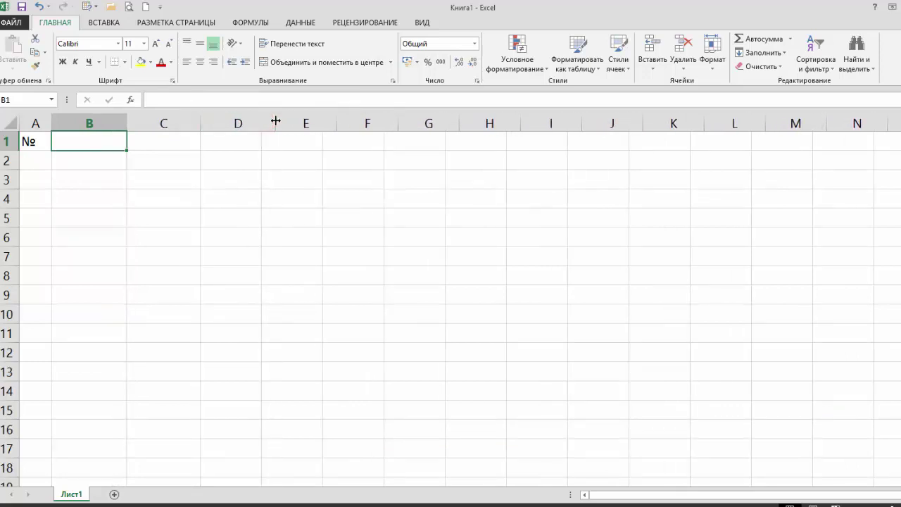
left_click_drag(200, 120, 208, 121)
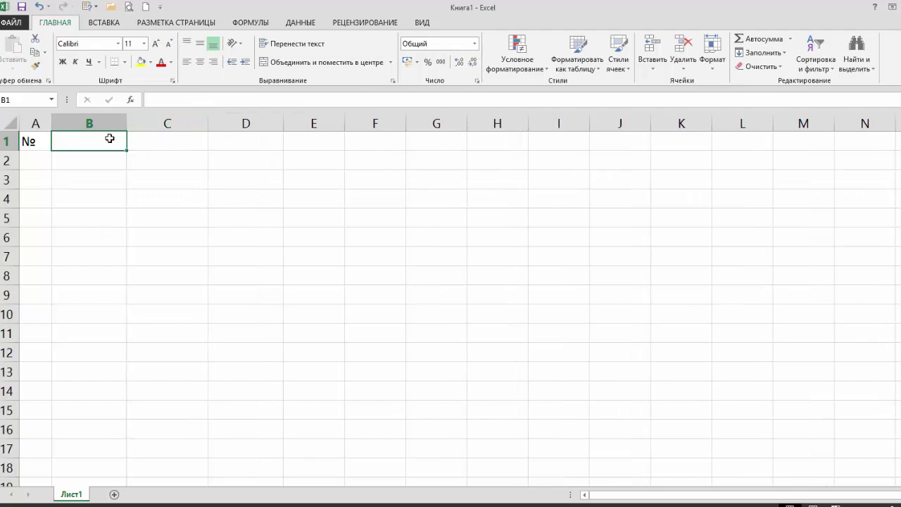
Enter the headers Фамилияси in B1, Исми in C1 and Тугилган йили in D1.
type("Ф")
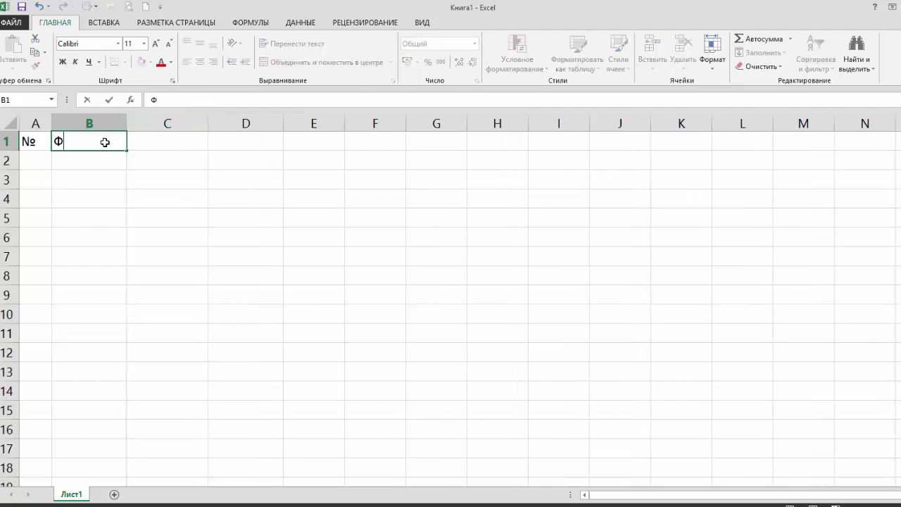
type("ами")
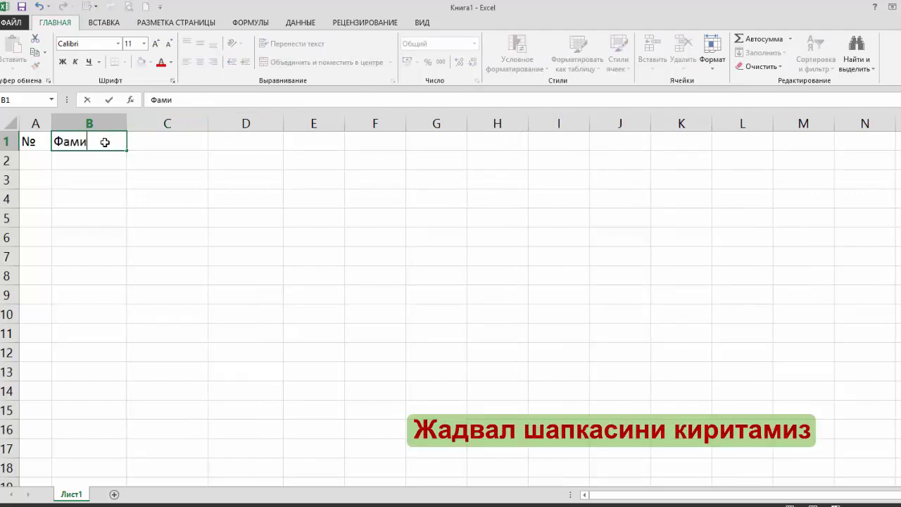
type("лияси")
key("Tab")
type("Исм")
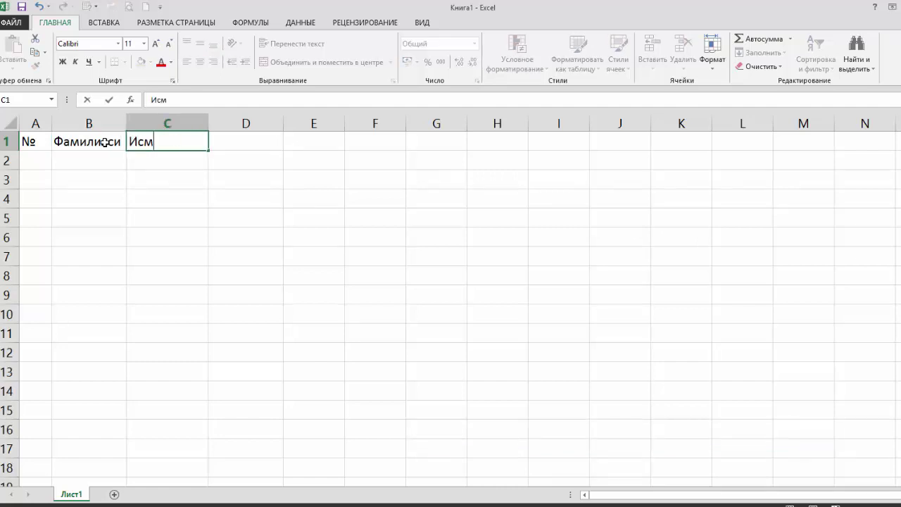
type("и")
key("Tab")
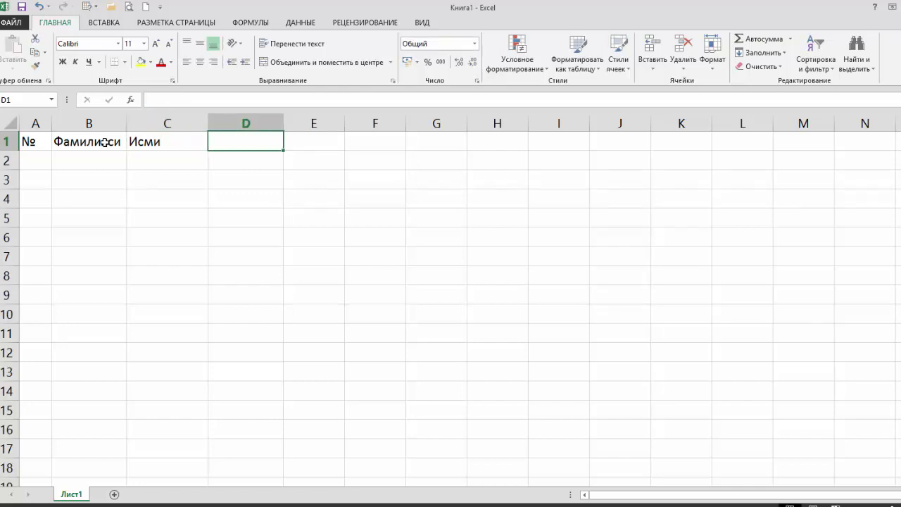
type("Туги")
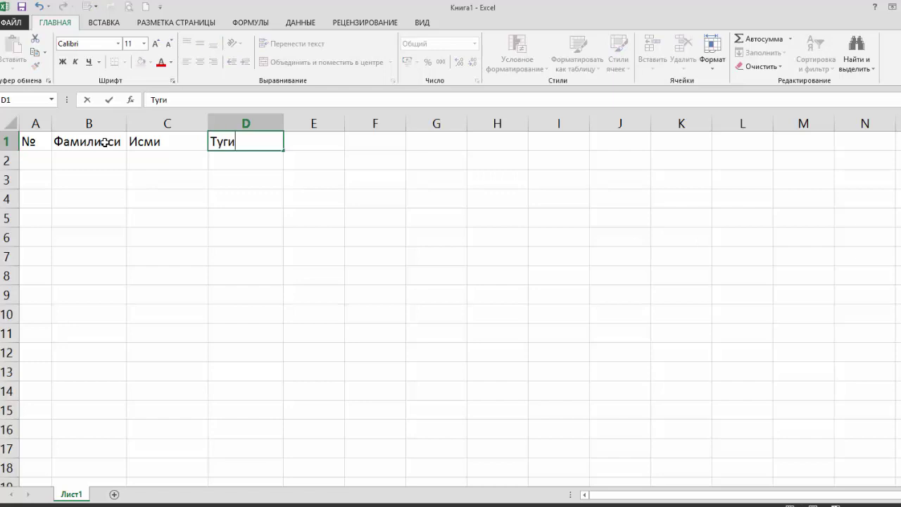
type("лган ")
type("йили")
key("Return")
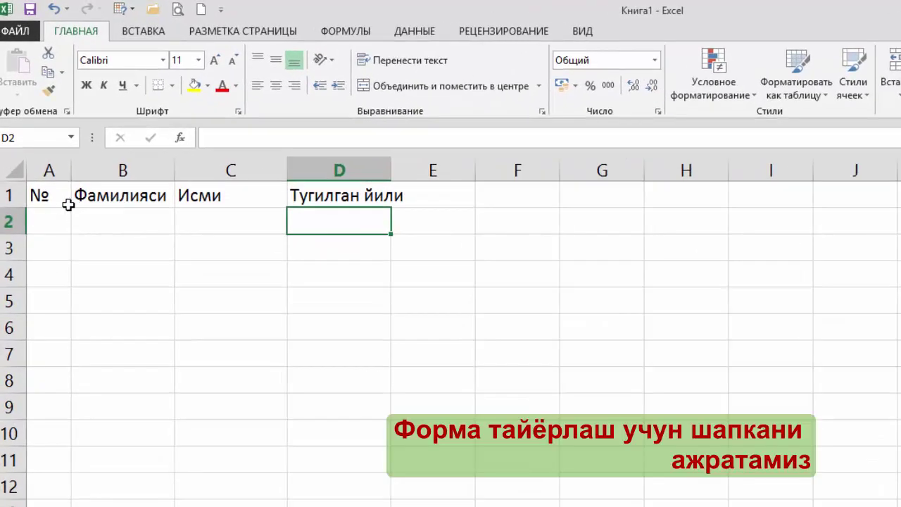
Select the A1:D1 header row and open the data form, using row 1 as field names.
left_click(39, 143)
left_click_drag(54, 199, 379, 192)
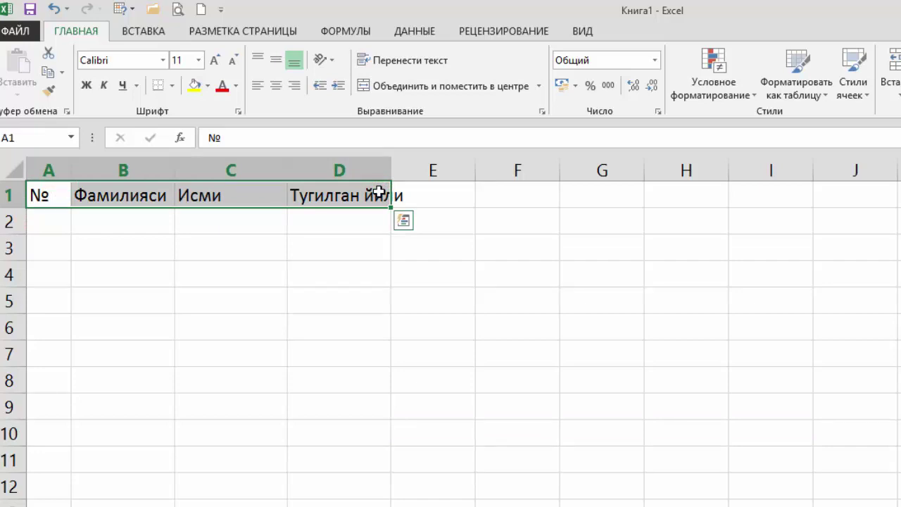
left_click(119, 196)
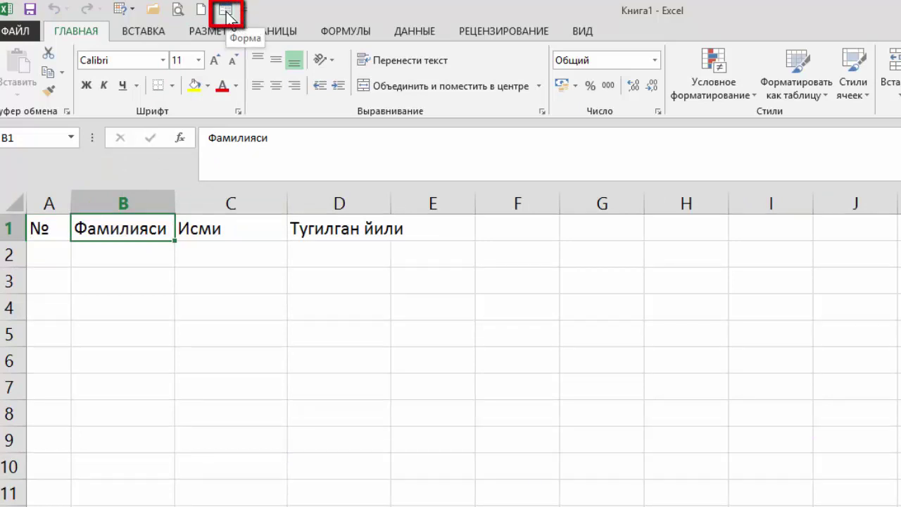
left_click(226, 14)
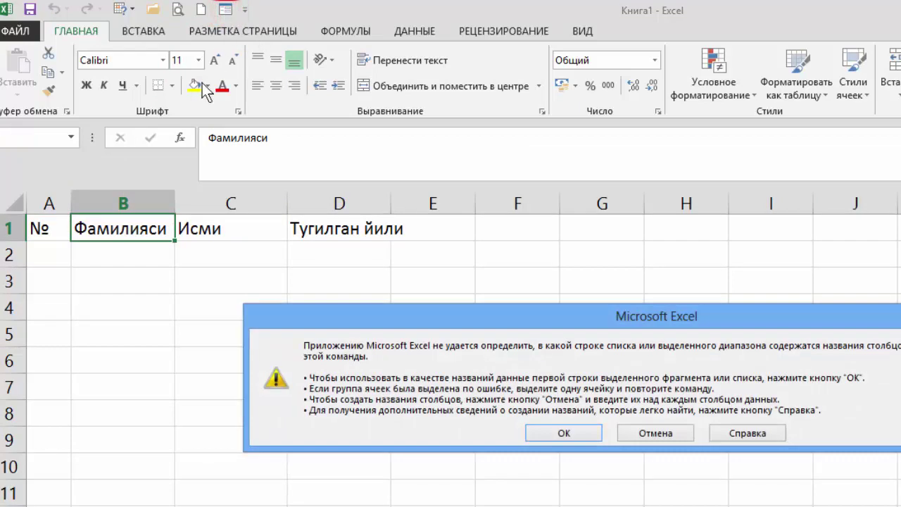
left_click(584, 434)
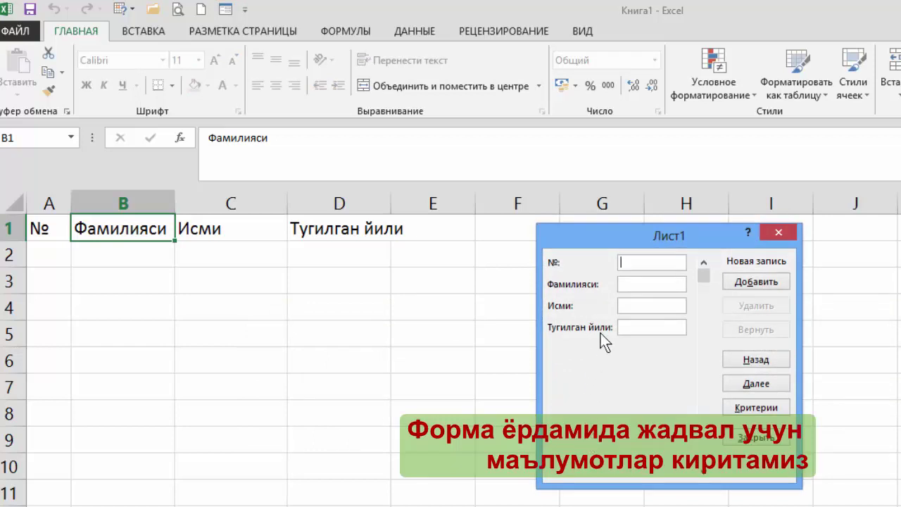
Add record № 1 with the student's surname, first name and birth year 1975.
type("1")
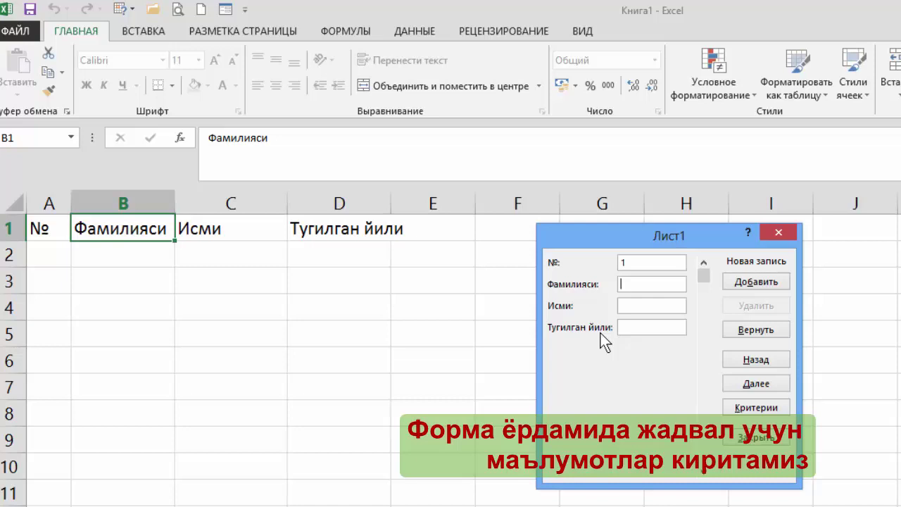
type("Мухто")
type("ров")
type("Аскар")
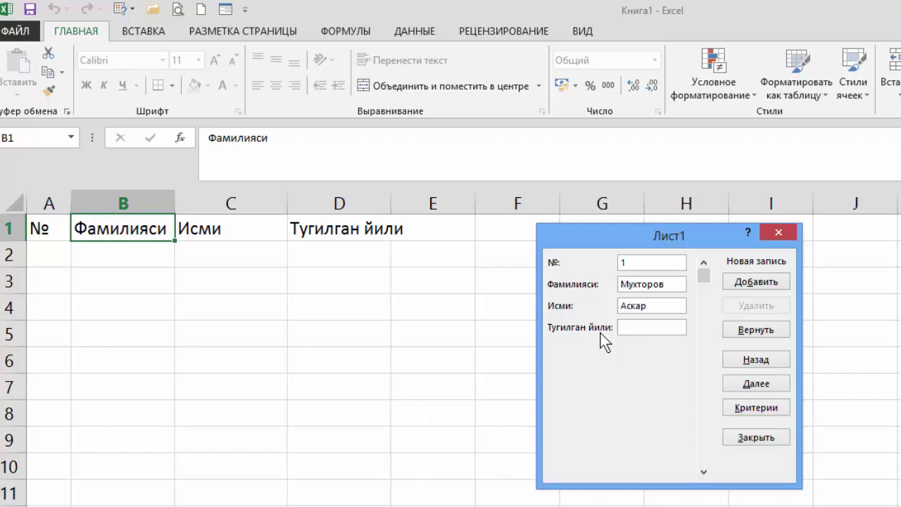
type("197")
type("5")
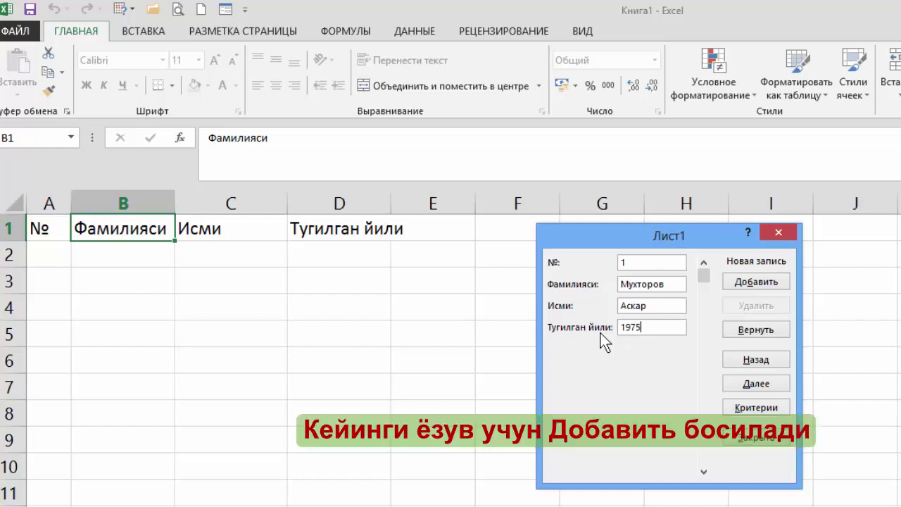
left_click(756, 282)
type("2")
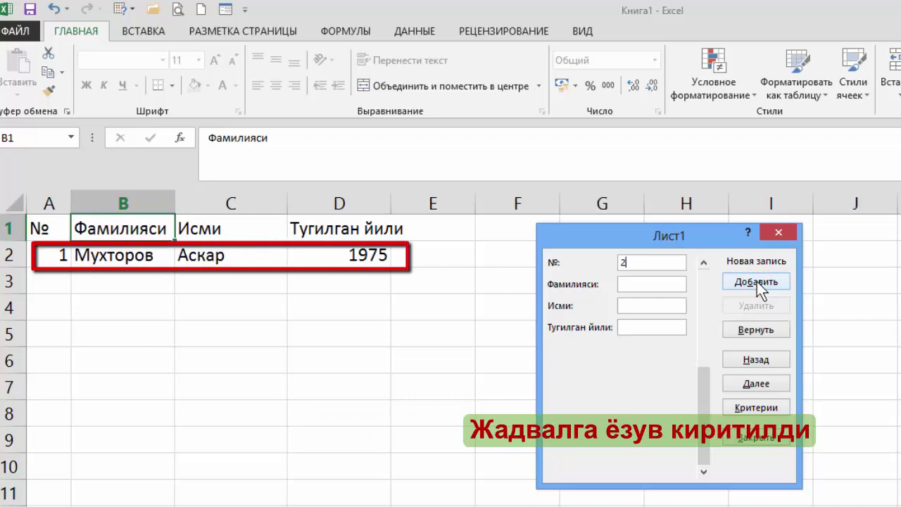
key("Tab")
Add record 2 with the student's surname, first name and birth year 1977.
type("Шарипов")
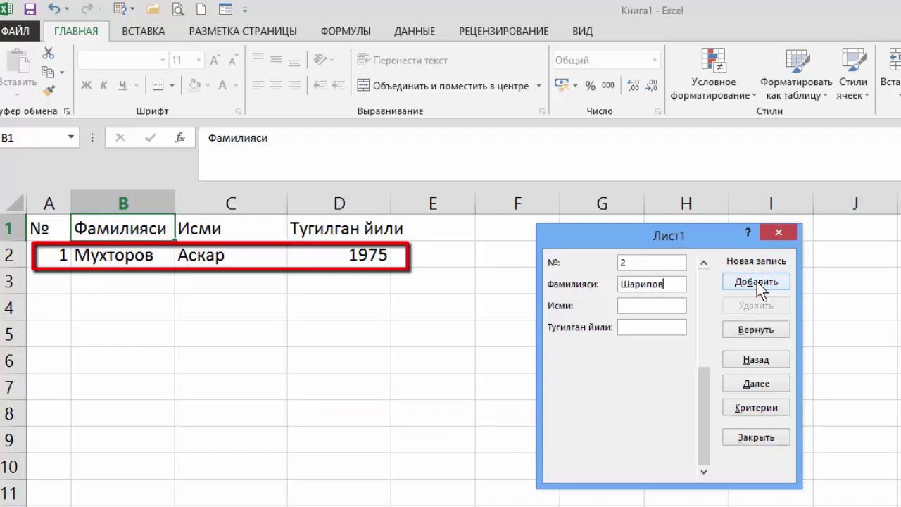
key("Tab")
type("Д")
type("илму")
type("род")
key("Tab")
type("19")
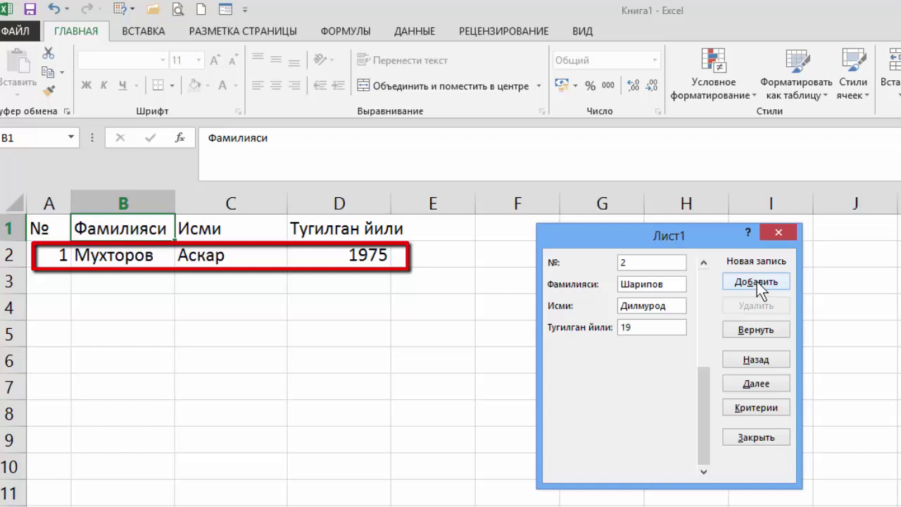
type("77")
left_click(757, 282)
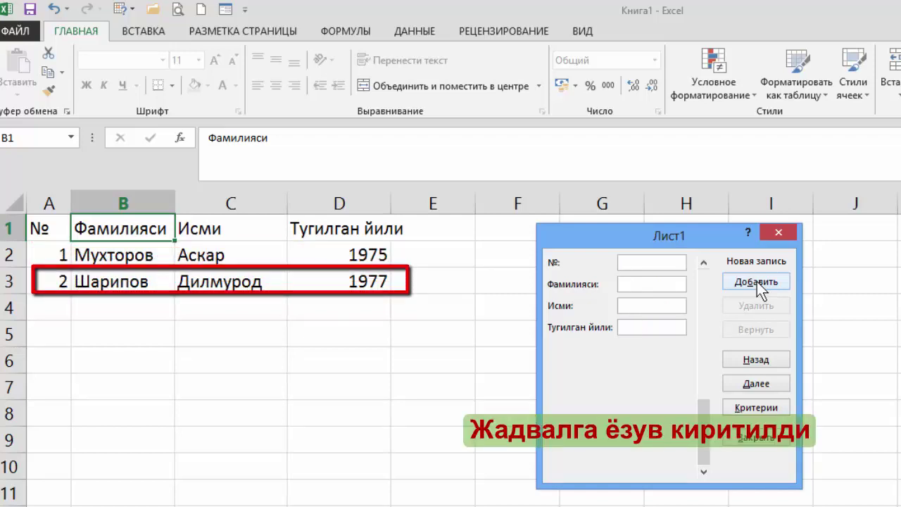
Add record 3, born 1978, fixing its № field to 3, then close the data form.
type("Вал")
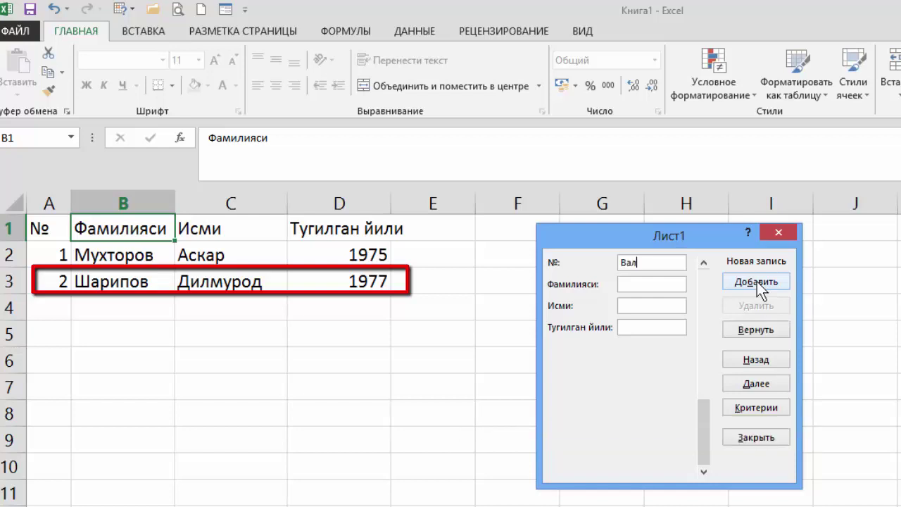
type("иев")
key("Tab")
type("Х")
type("уршид")
key("Tab")
left_click(654, 262)
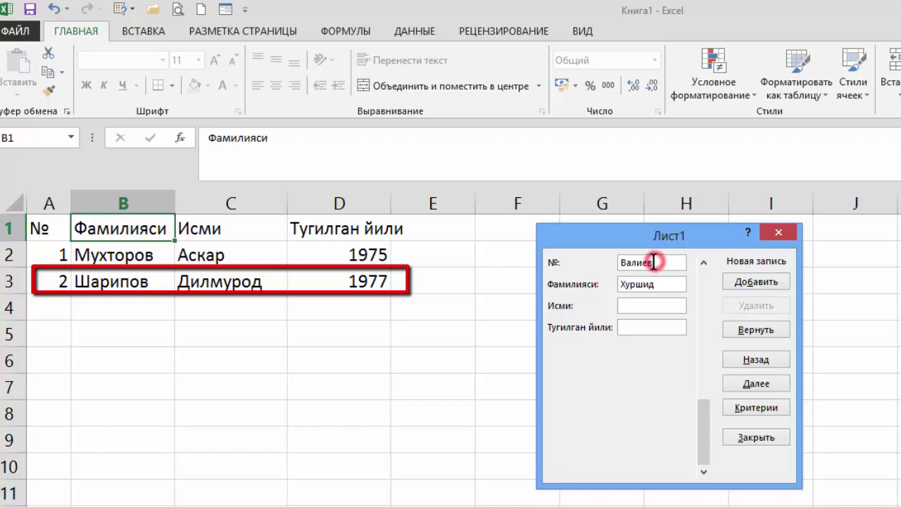
left_click_drag(654, 261, 617, 264)
type("3")
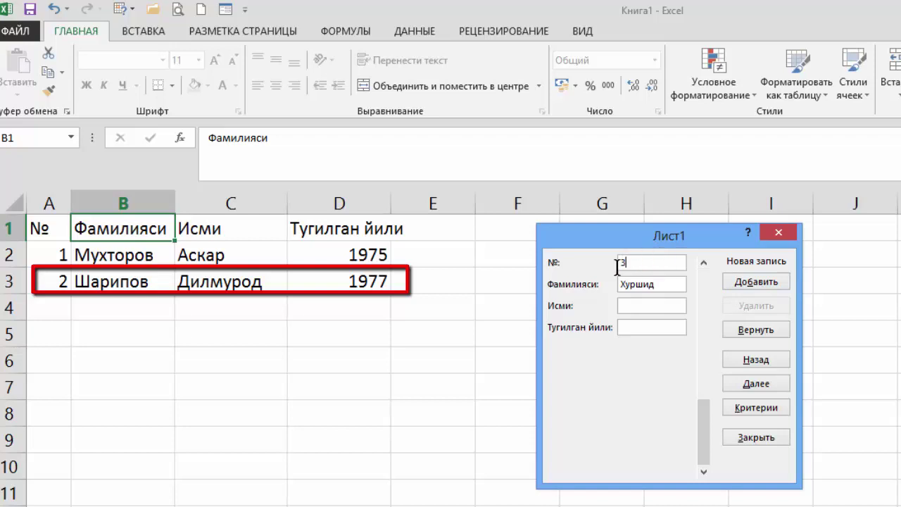
key("Tab")
key("BackSpace")
type("Валиев")
type("Ху")
type("ршид")
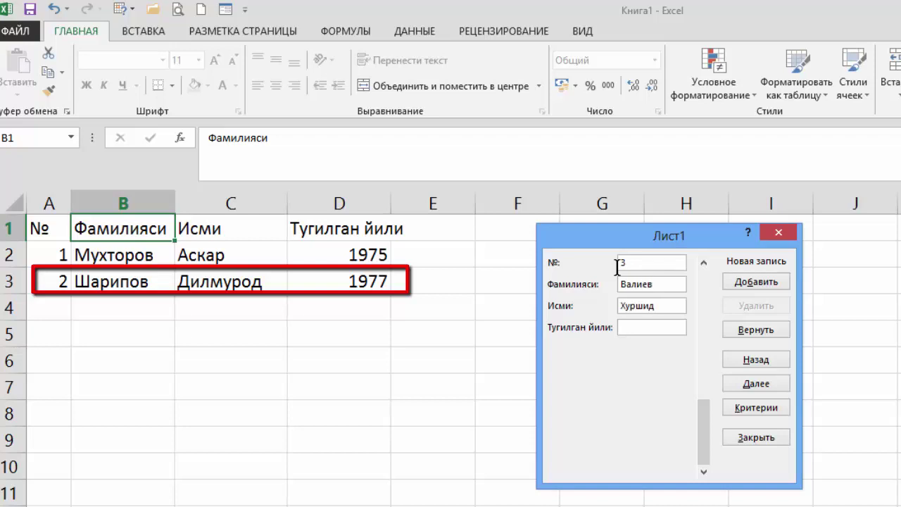
type("19")
type("8")
left_click(759, 283)
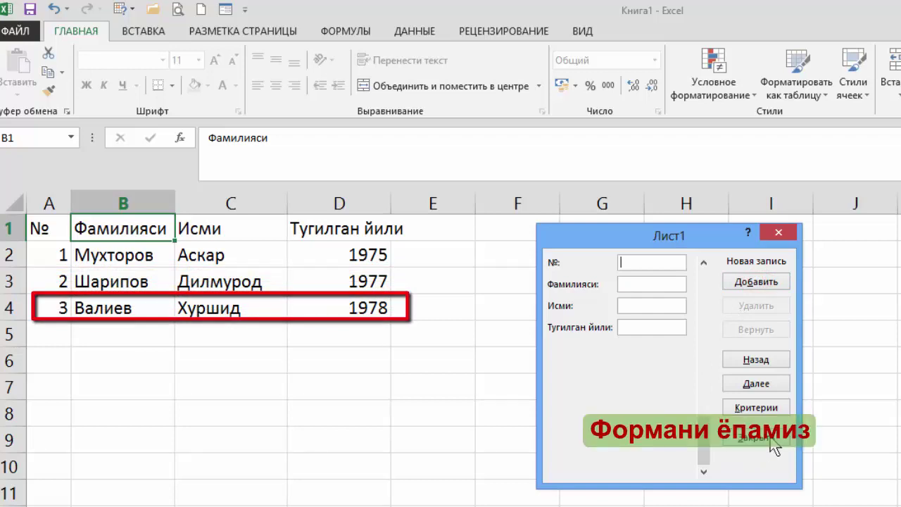
left_click(773, 442)
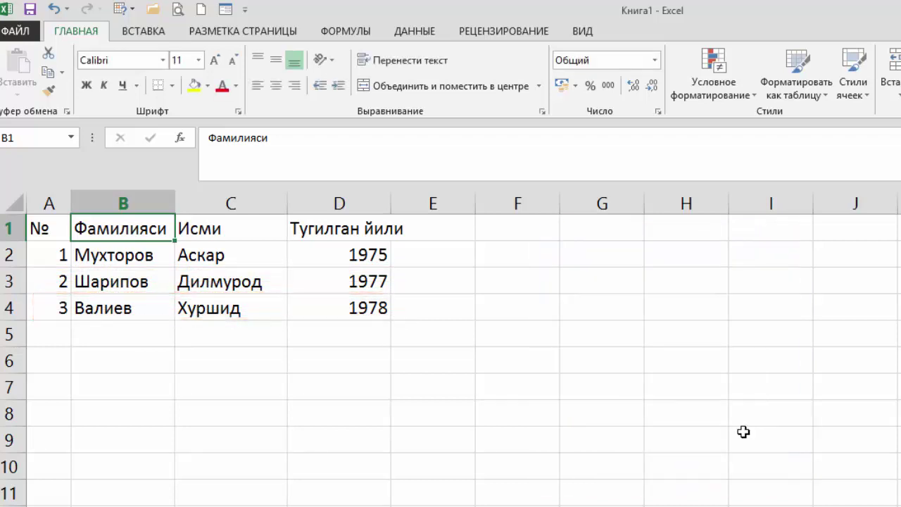
Select cells B3 and B4, then the header cells B6 and A6 of the thesis-topics table.
left_click(144, 283)
left_click(151, 315)
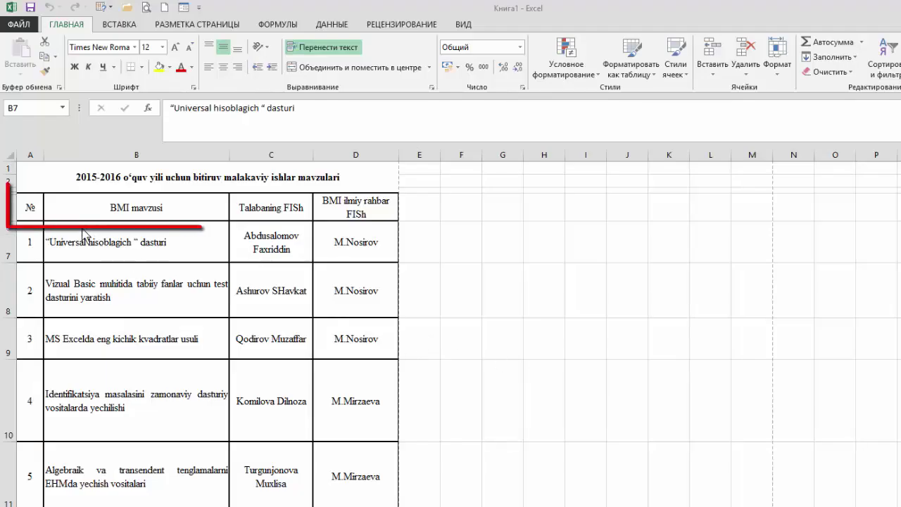
left_click(73, 203)
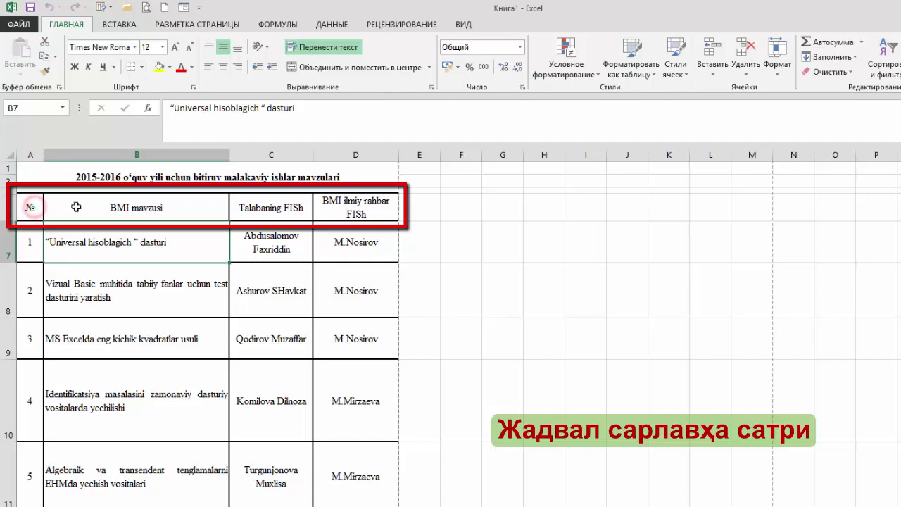
left_click(35, 208)
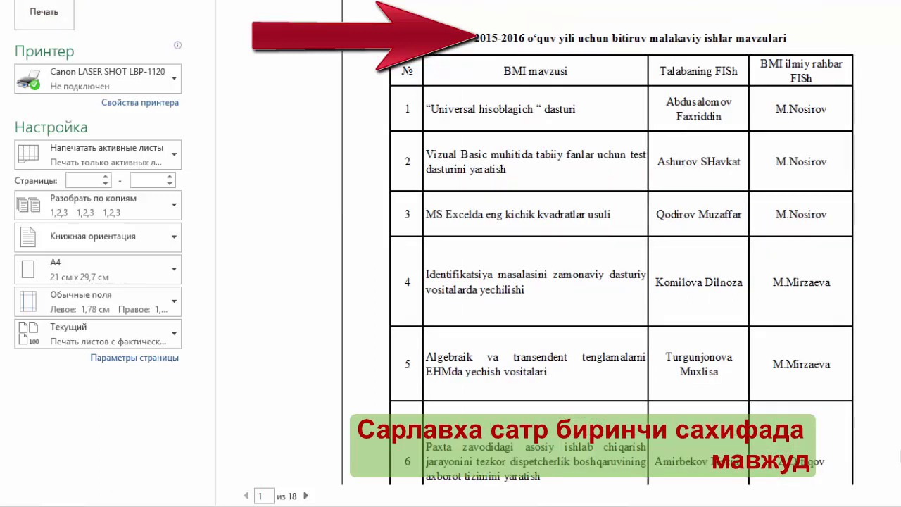
Page forward four preview pages and back to page one, then return to the worksheet.
left_click(425, 77)
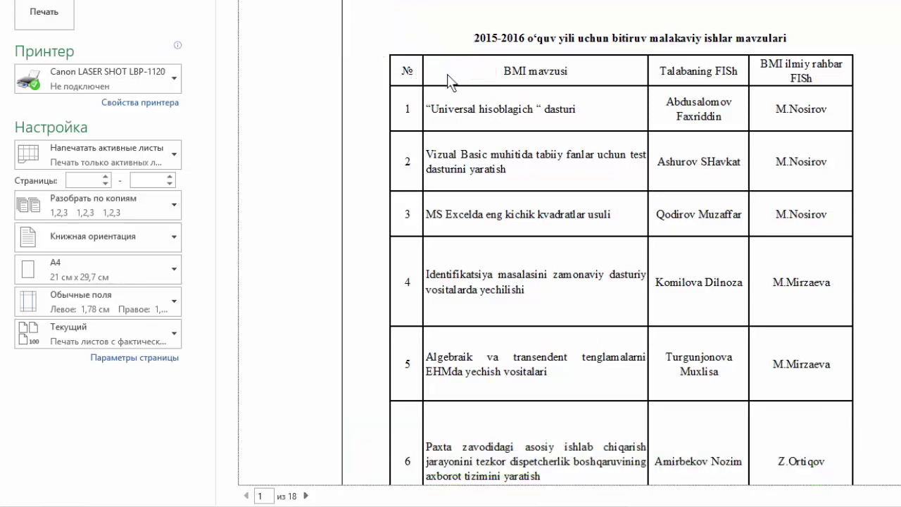
left_click(305, 496)
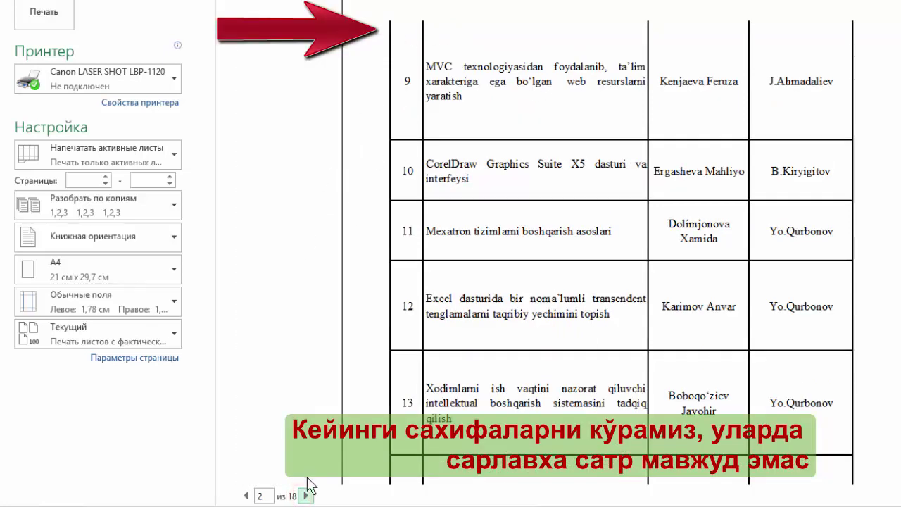
left_click(305, 497)
left_click(306, 496)
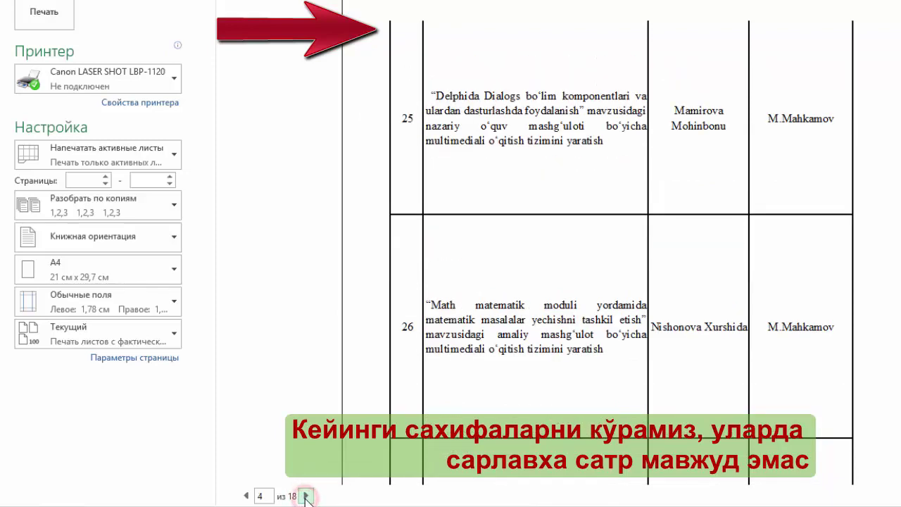
left_click(305, 496)
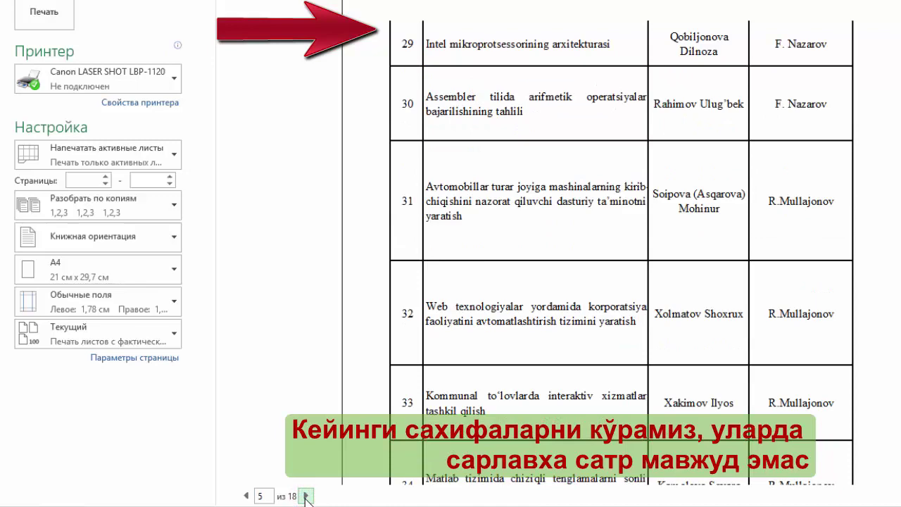
left_click(248, 496)
left_click(248, 496)
left_click(249, 497)
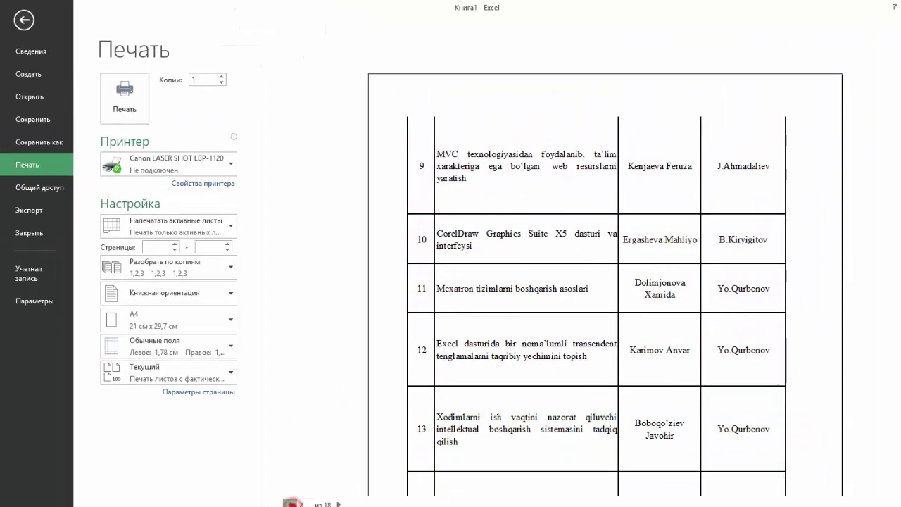
left_click(248, 497)
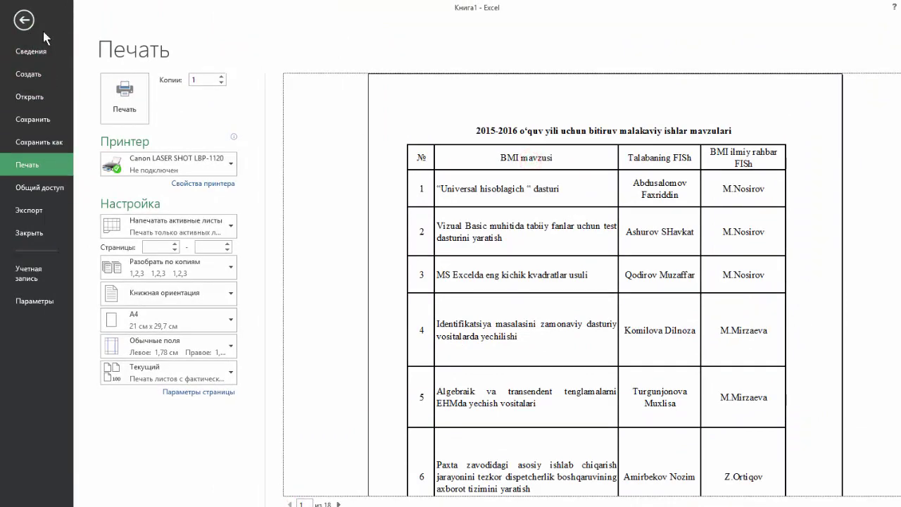
left_click(25, 21)
In Page Setup's Sheet tab, set Rows to repeat at top to row 6 ($6:$6).
left_click(123, 201)
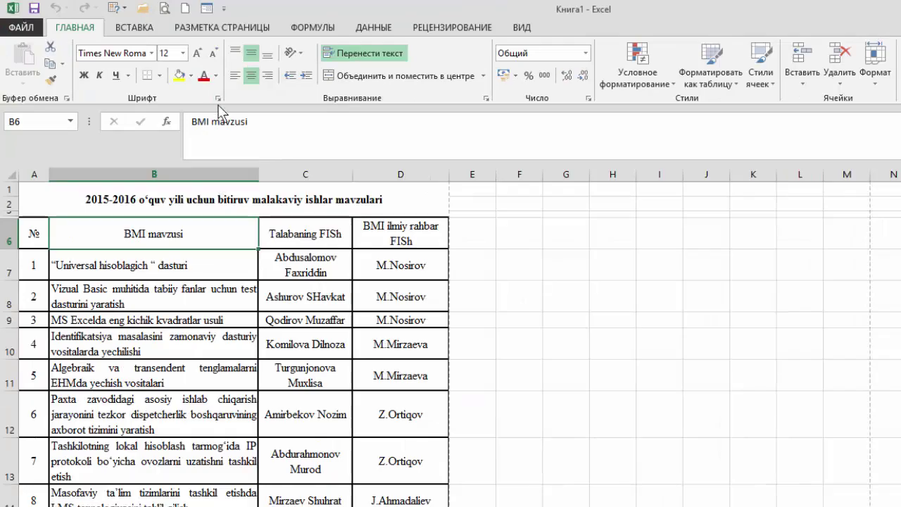
left_click(254, 28)
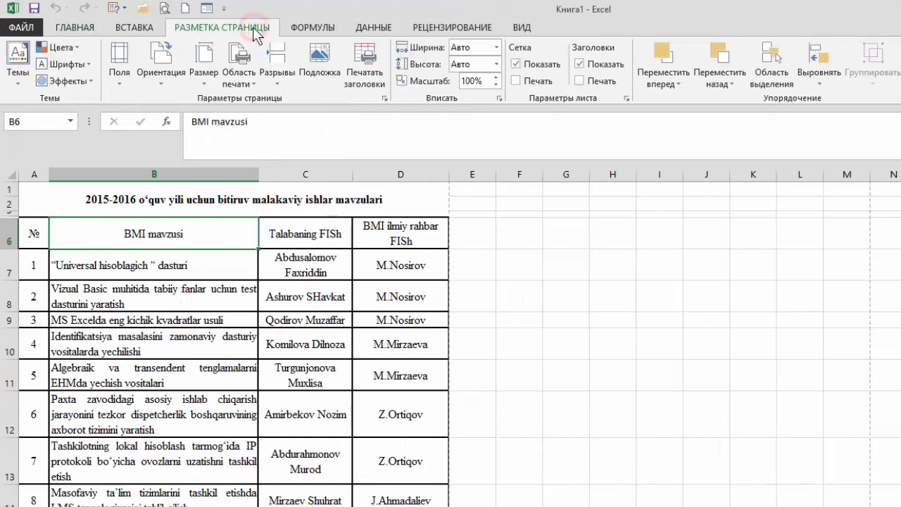
left_click(384, 98)
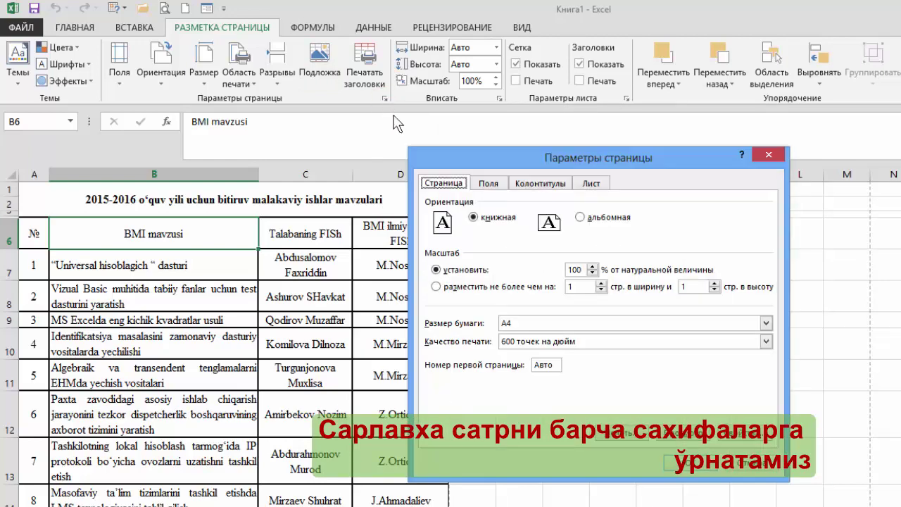
left_click(593, 184)
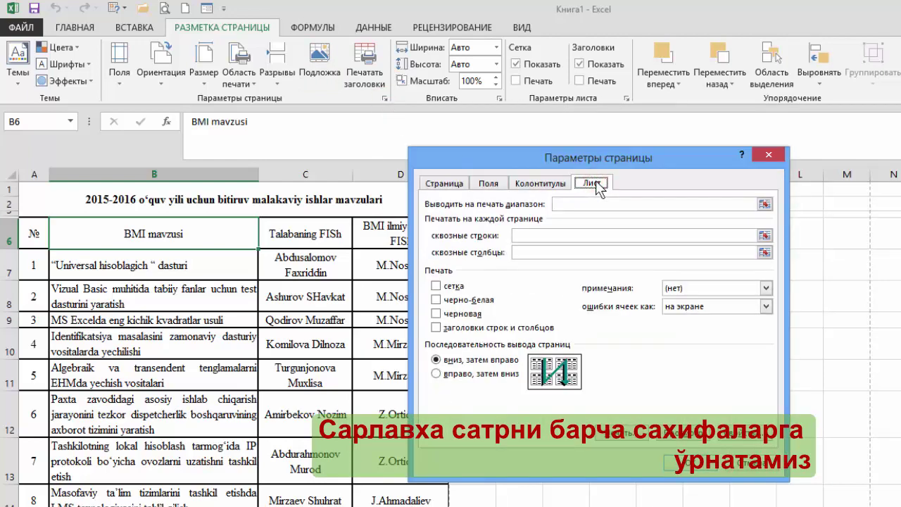
left_click(545, 235)
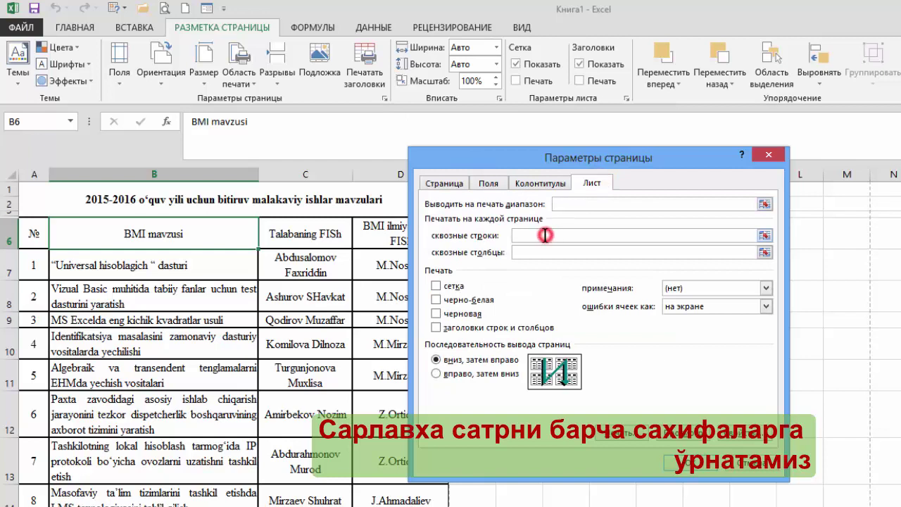
left_click(764, 235)
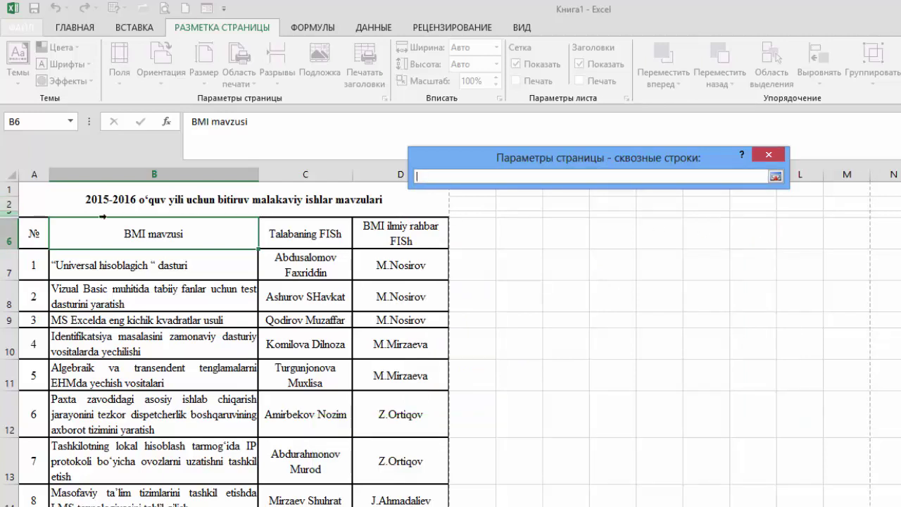
left_click(42, 230)
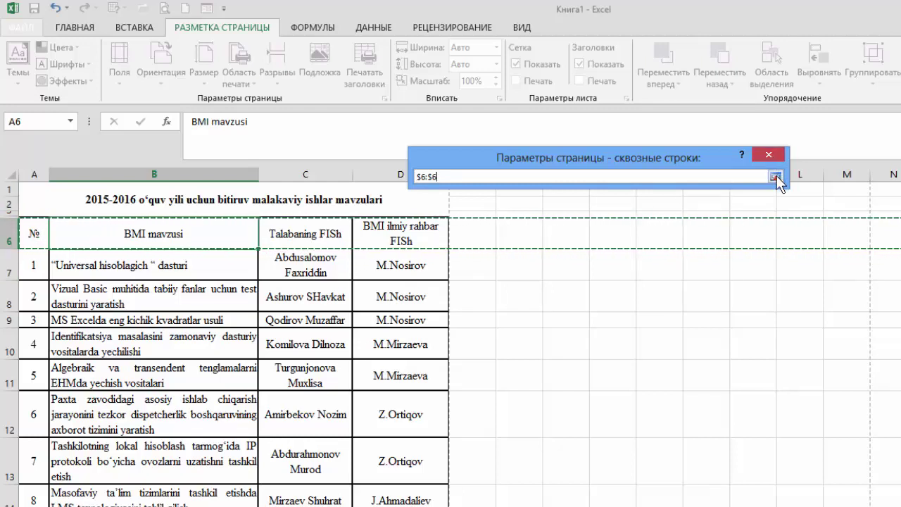
left_click(776, 175)
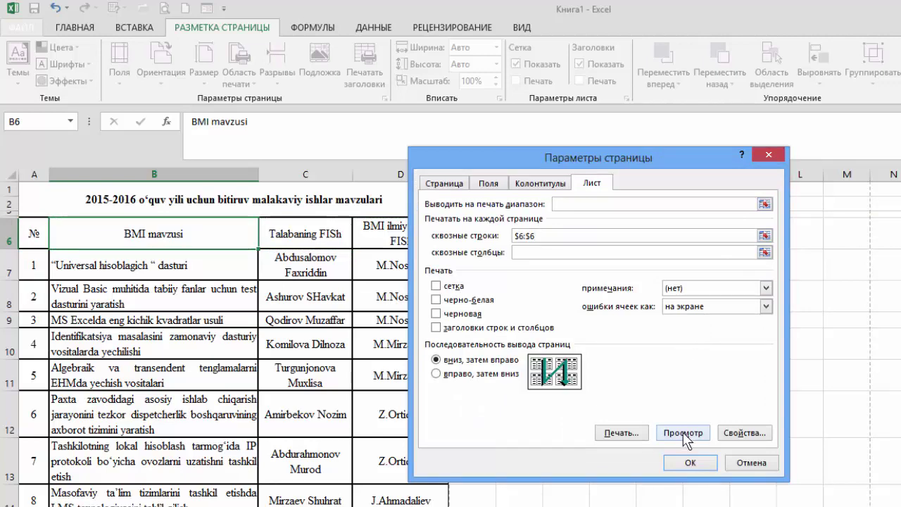
Confirm the $6:$6 print titles and page through the 8-page preview to check headings.
left_click(689, 462)
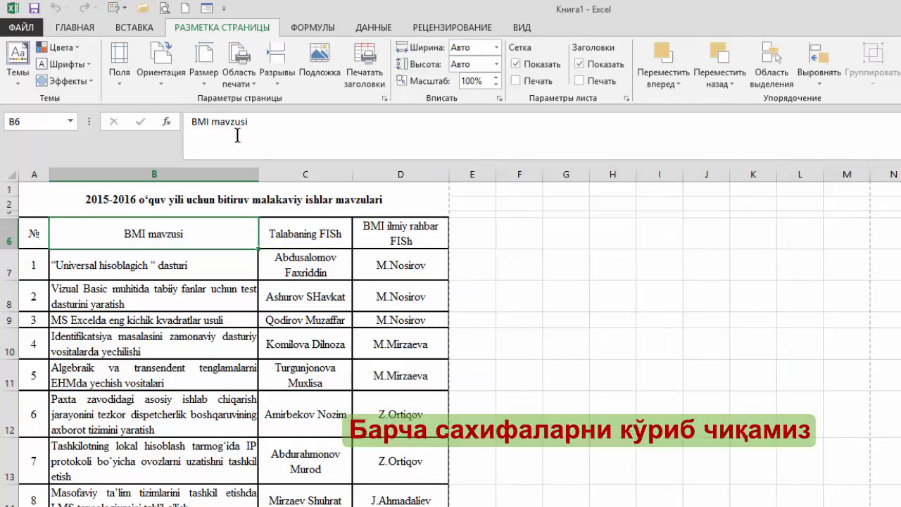
left_click(168, 12)
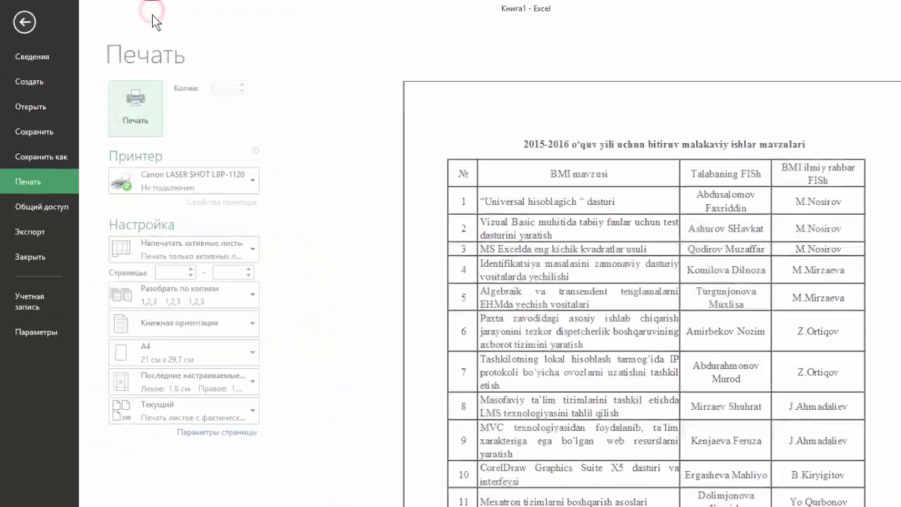
left_click(486, 153)
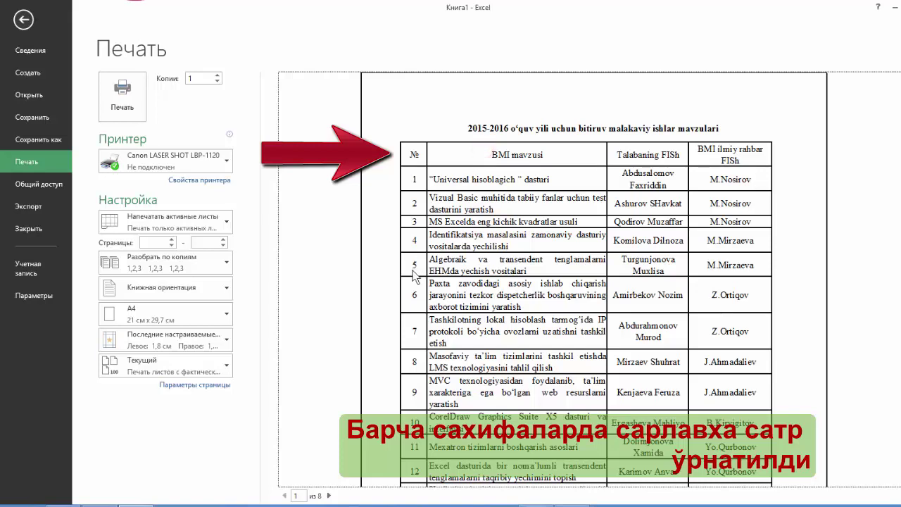
left_click(328, 496)
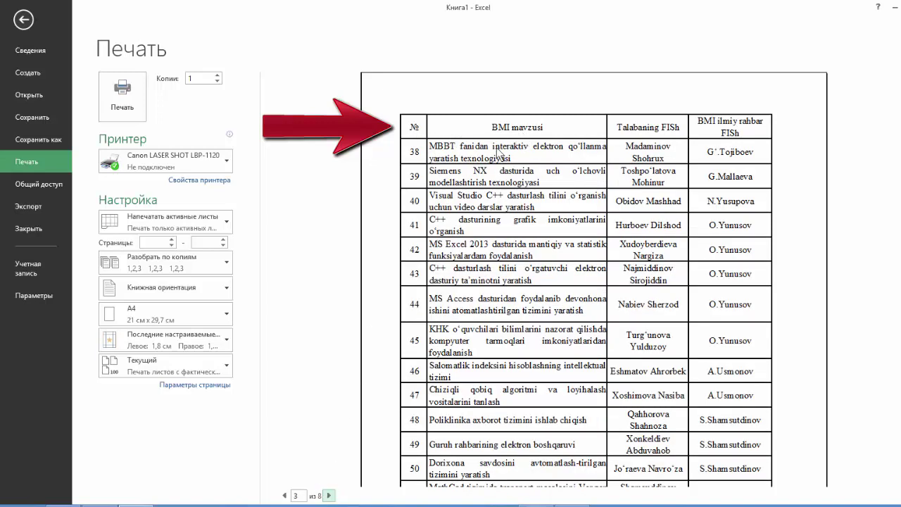
left_click(328, 496)
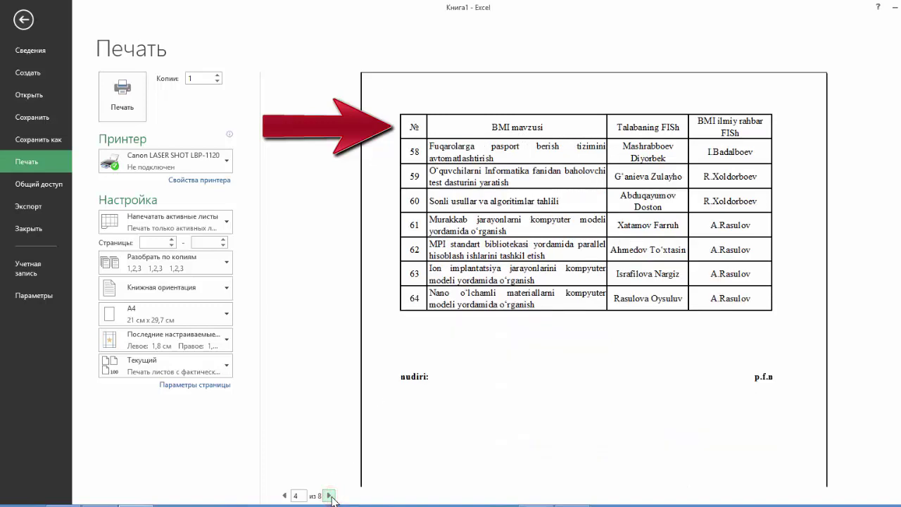
left_click(31, 22)
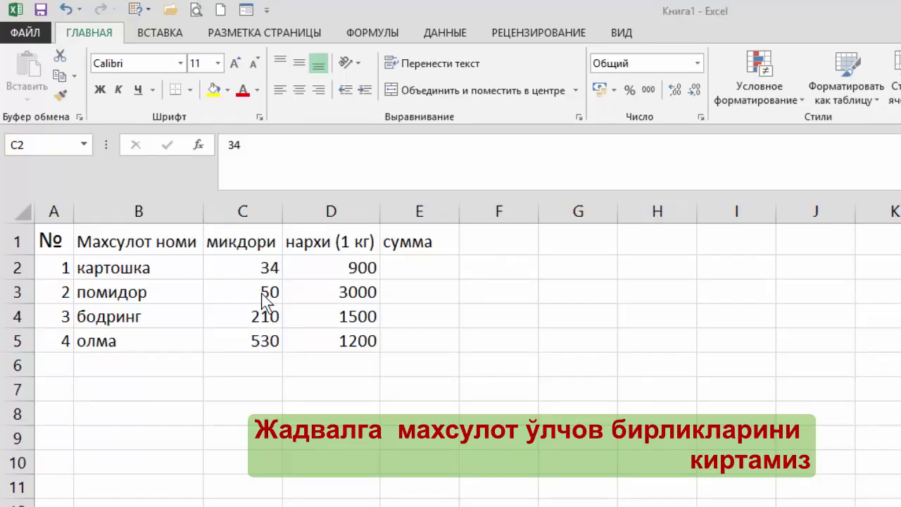
Append кг to the 34 quantity in C2, correcting the uppercase КГ to lowercase кг.
left_click(269, 272)
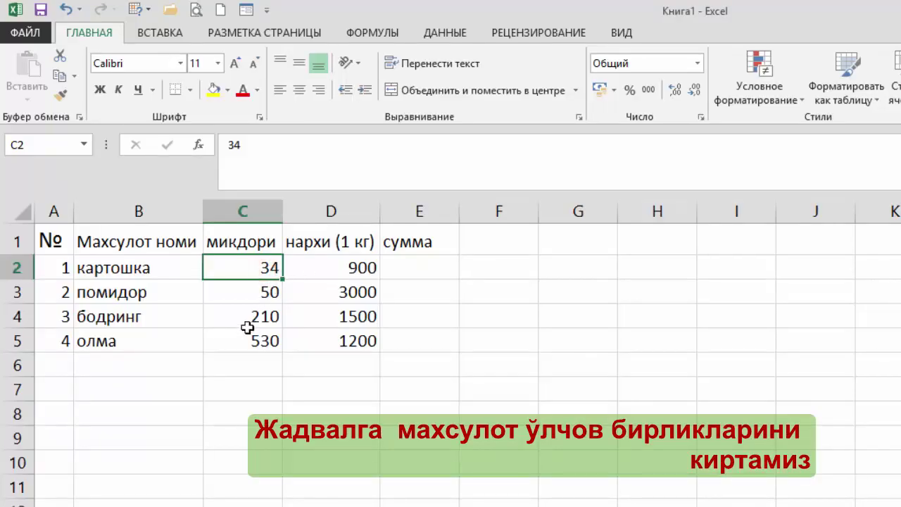
key("F2")
type("КГ")
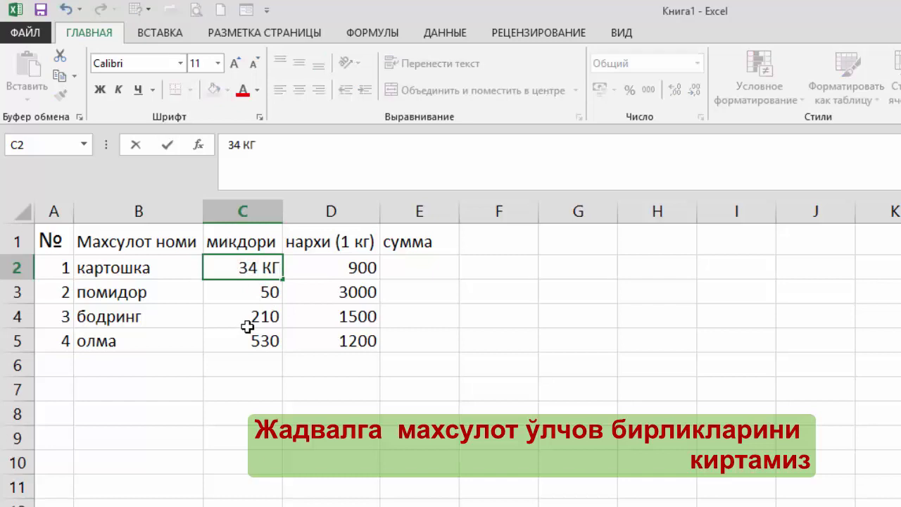
key("Return")
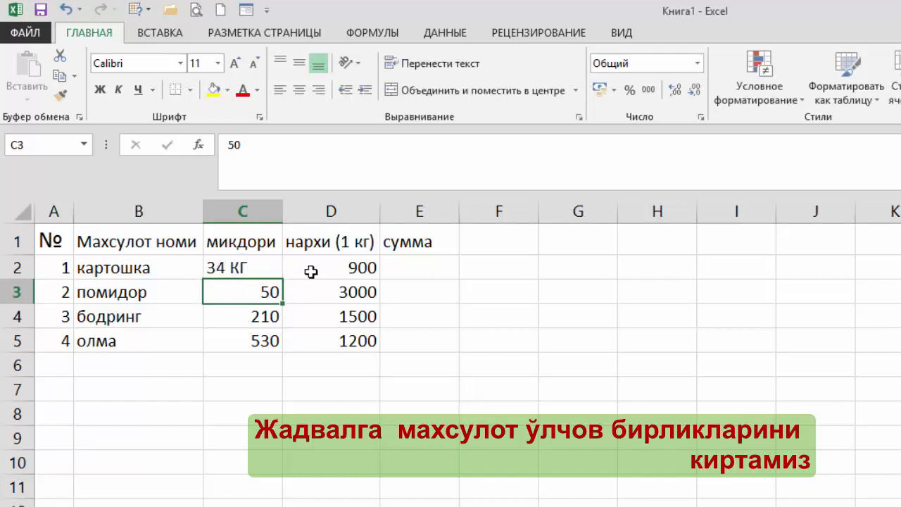
key("Up")
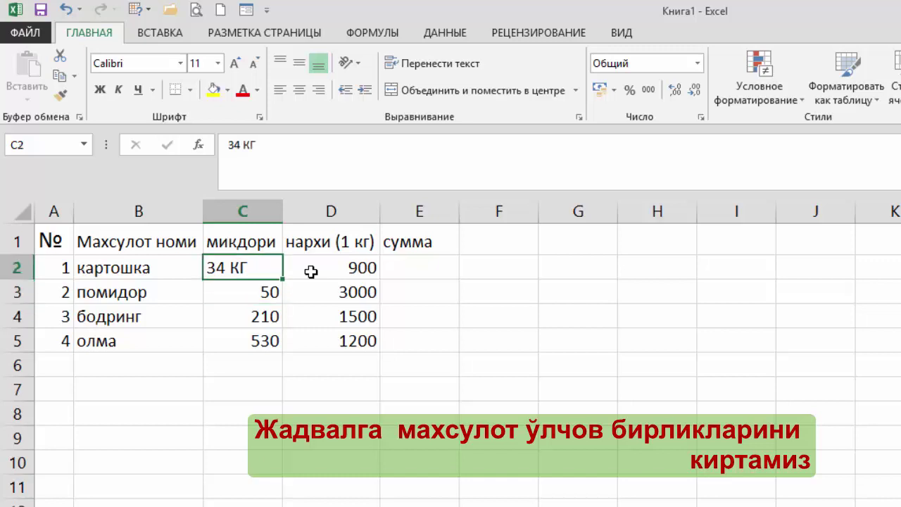
key("F2")
key("BackSpace")
key("BackSpace")
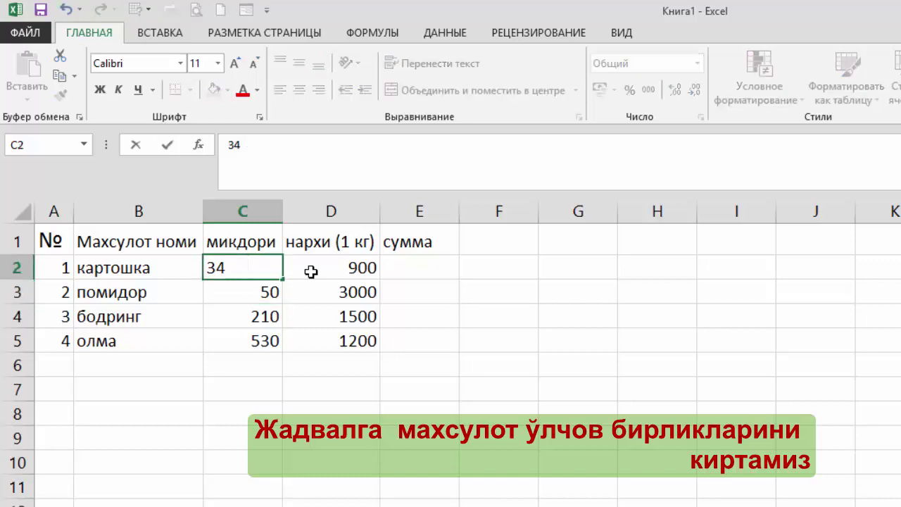
type("кг")
key("Return")
Append кг to the remaining quantities so they read 50 кг, 210 кг and 530 кг.
key("F2")
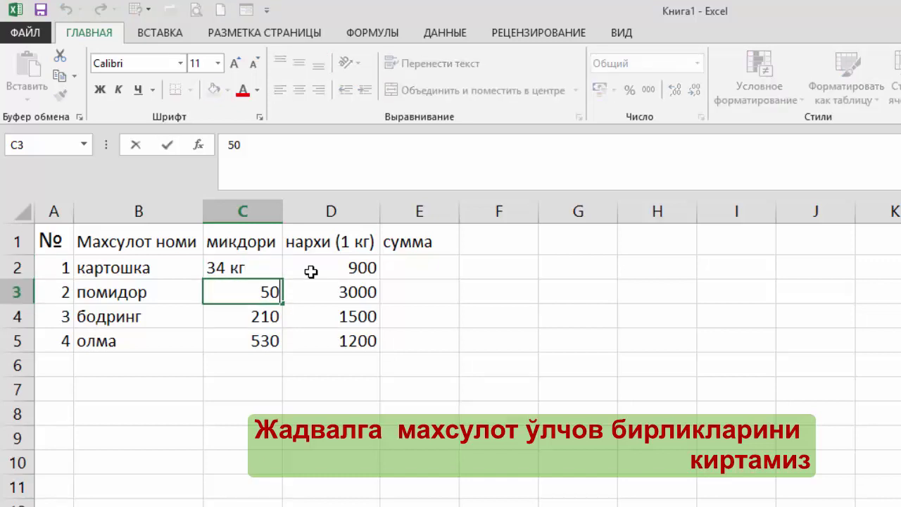
type(" кг")
key("Return")
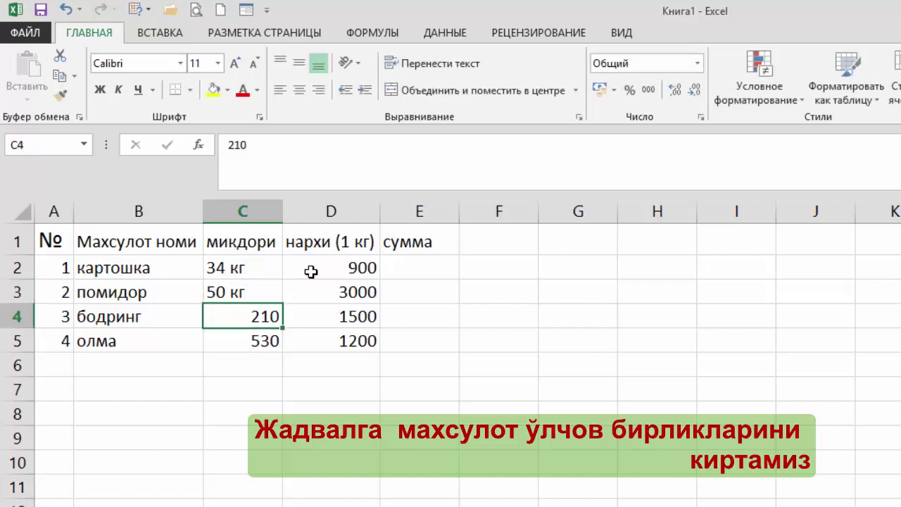
key("F2")
type(" кг")
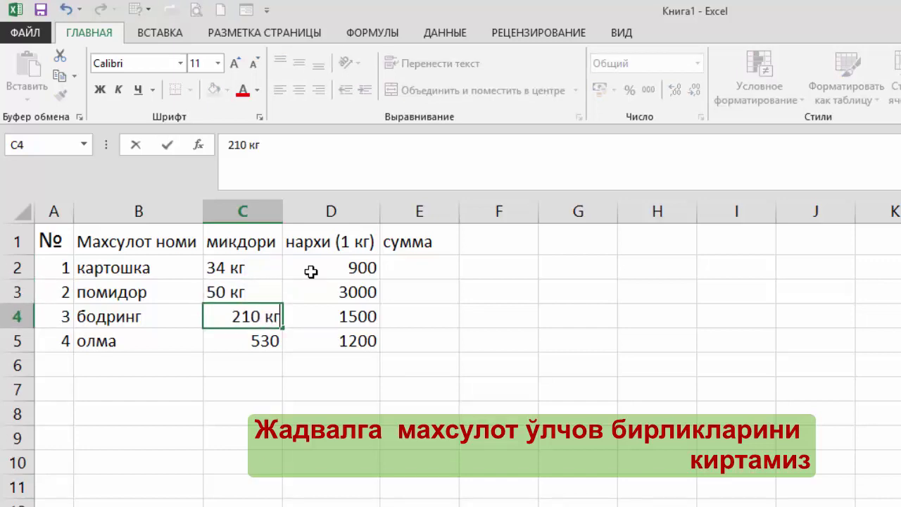
key("Return")
key("F2")
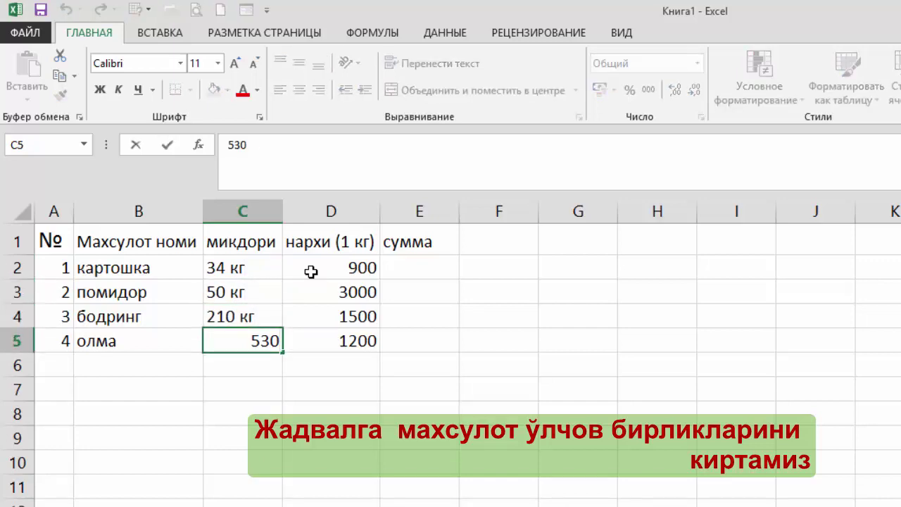
type(" кг")
key("Return")
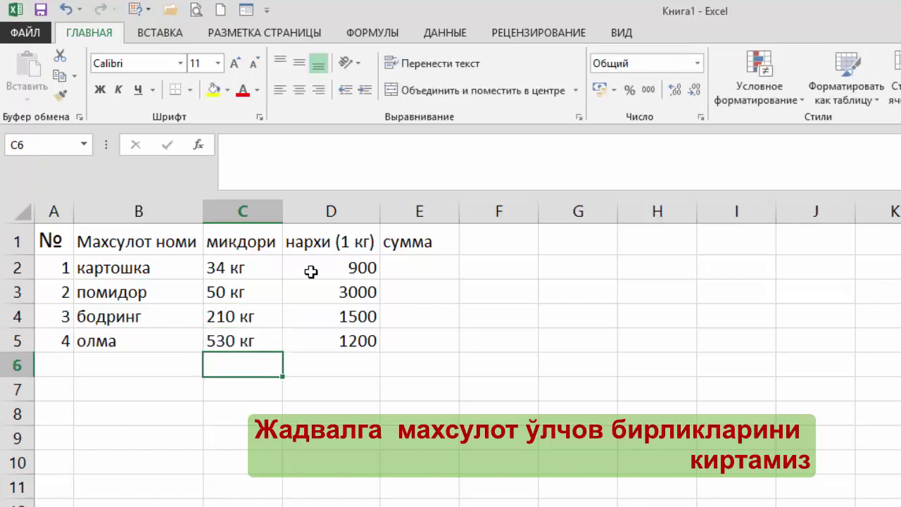
Enter the сумма formulas =C2*D2 in E2 and =C3*D3 in E3.
left_click(405, 272)
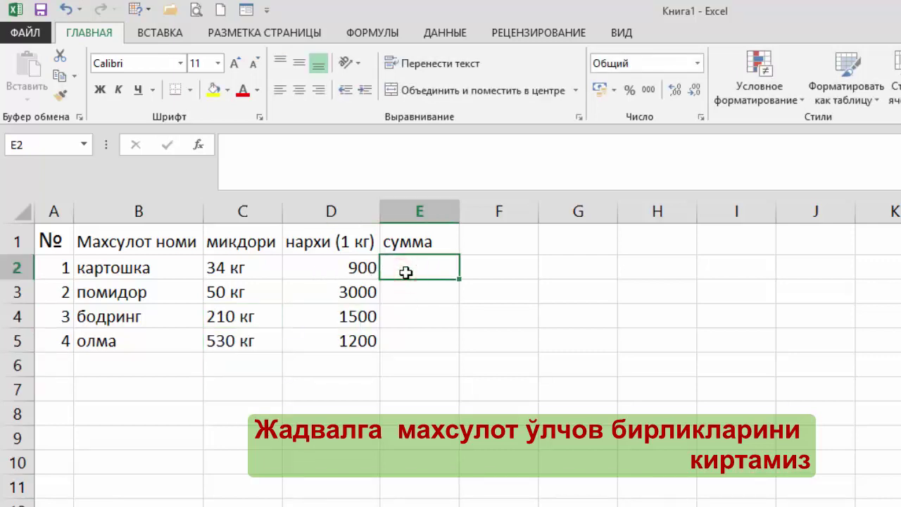
type("=")
left_click(223, 268)
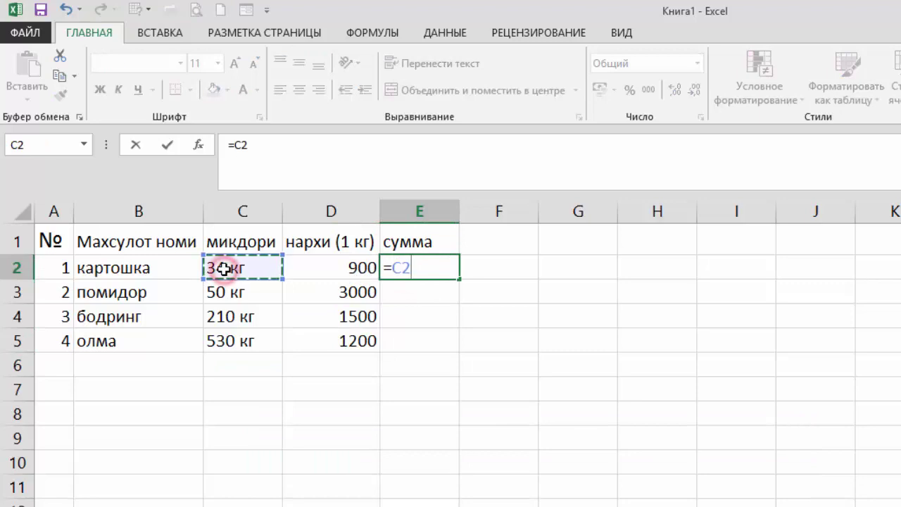
type("*")
left_click(312, 270)
key("Return")
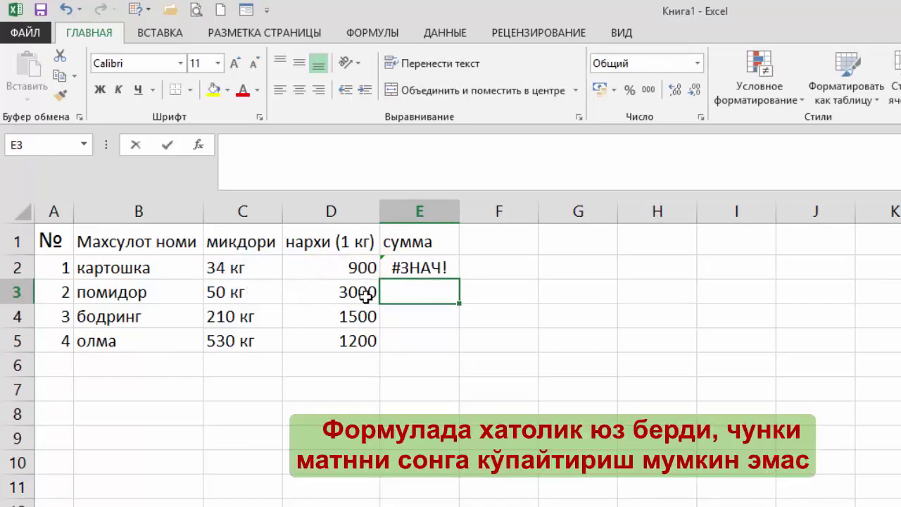
type("=")
left_click(245, 295)
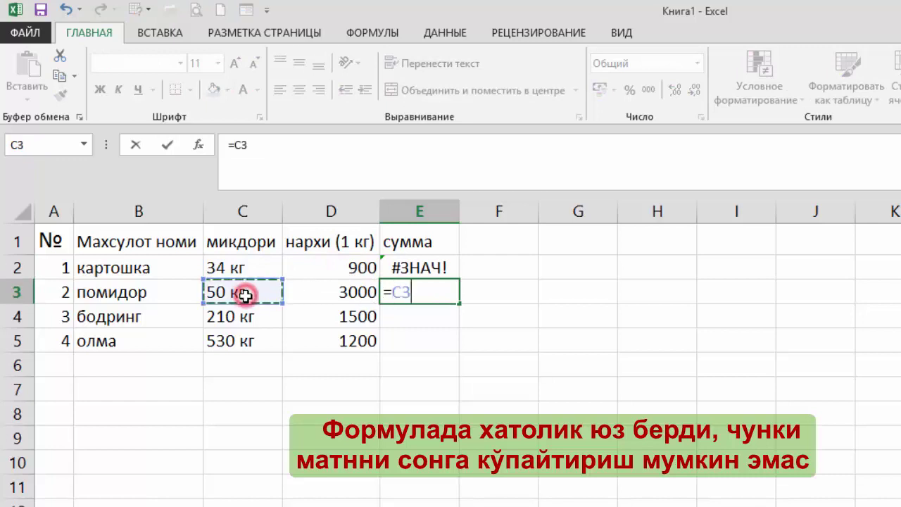
type("*")
left_click(341, 296)
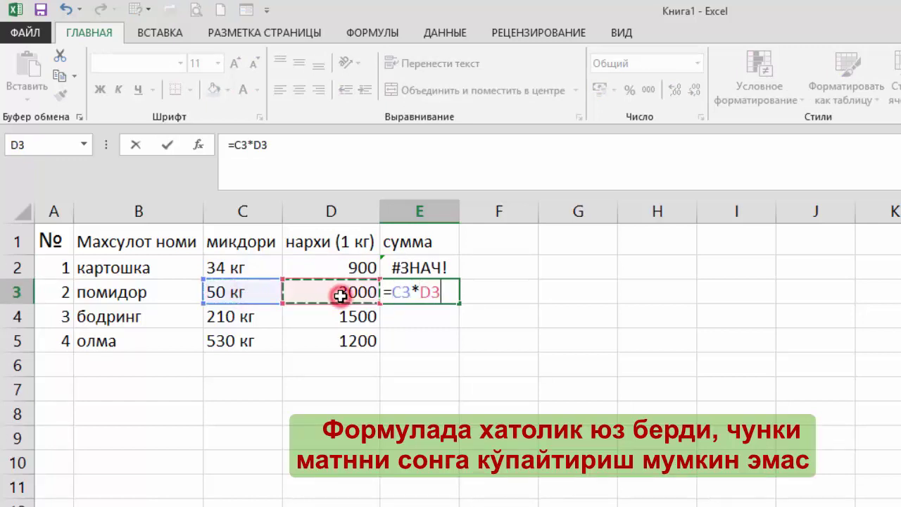
key("Return")
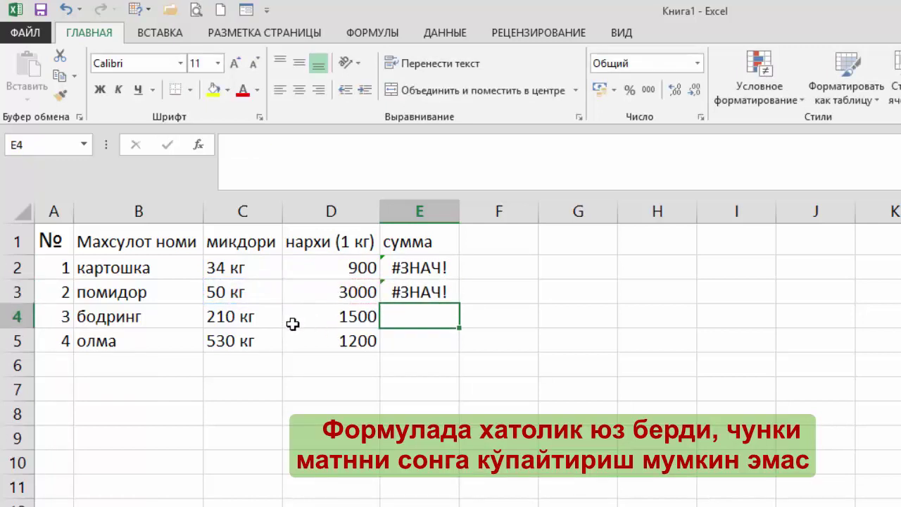
Enter the сумма formulas =C4*D4 in E4 and =C5*D5 in E5.
type("=")
left_click(243, 316)
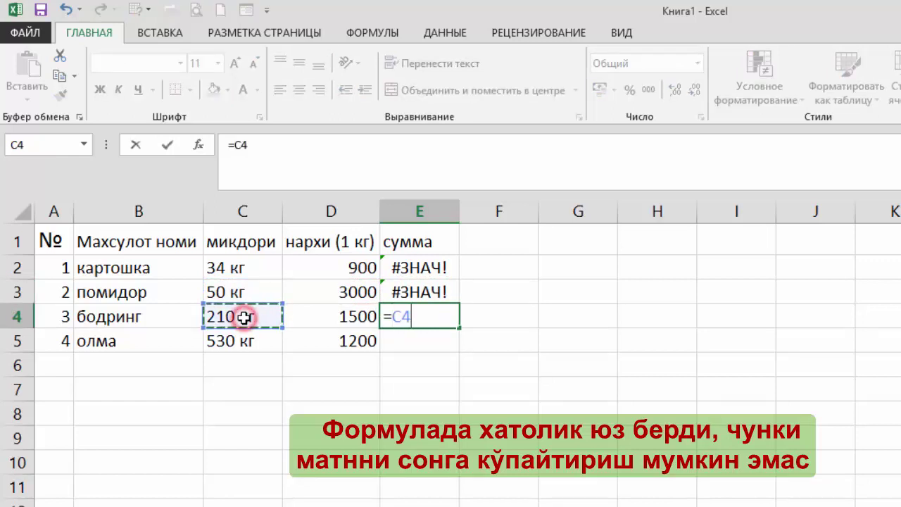
type("*")
left_click(354, 318)
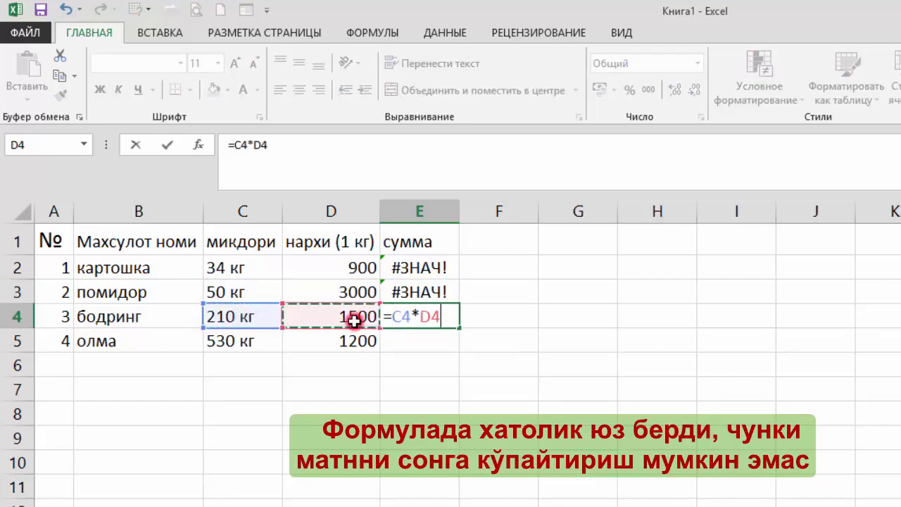
key("Return")
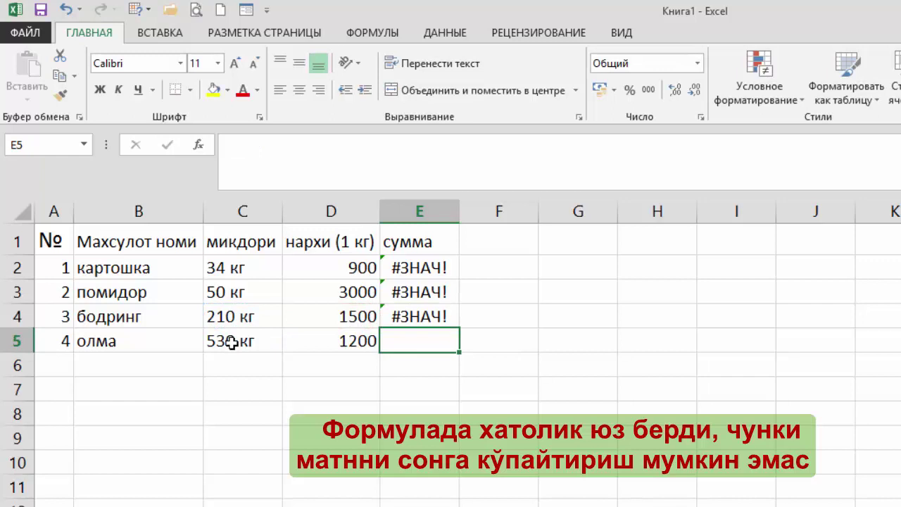
type("=")
left_click(241, 342)
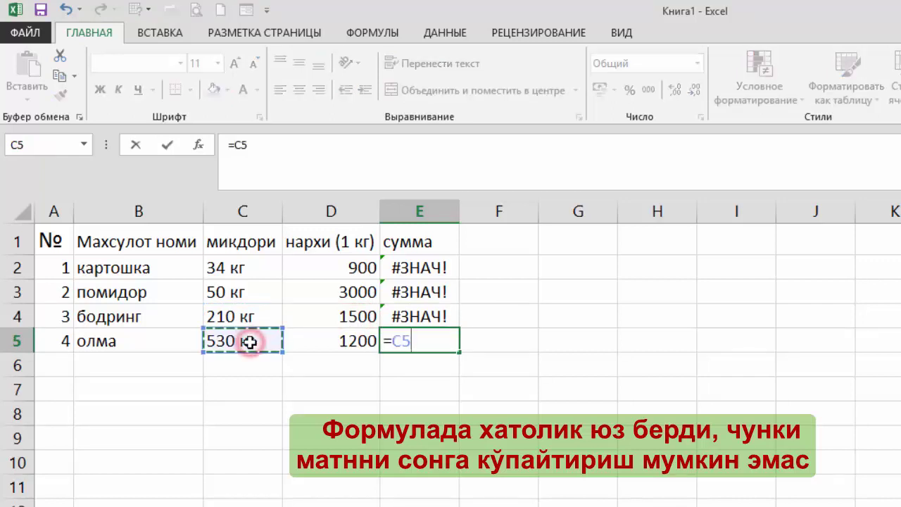
type("*")
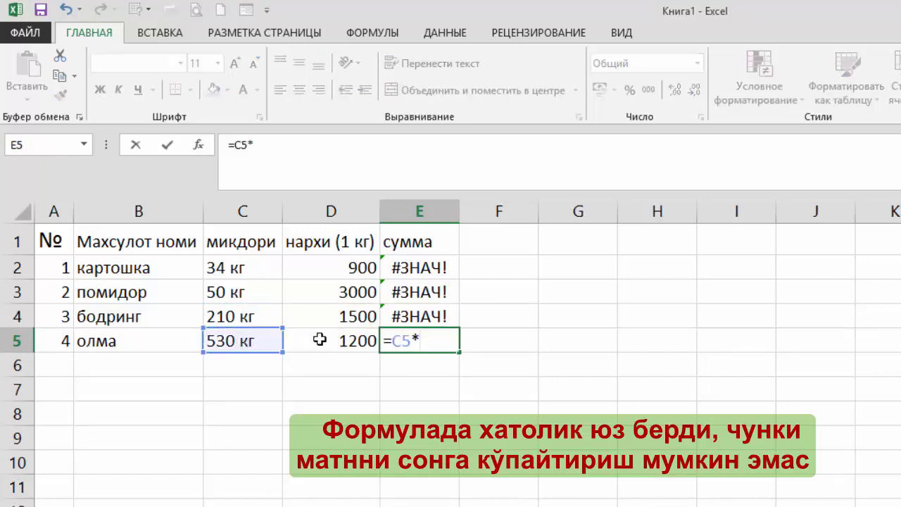
left_click(320, 340)
key("Return")
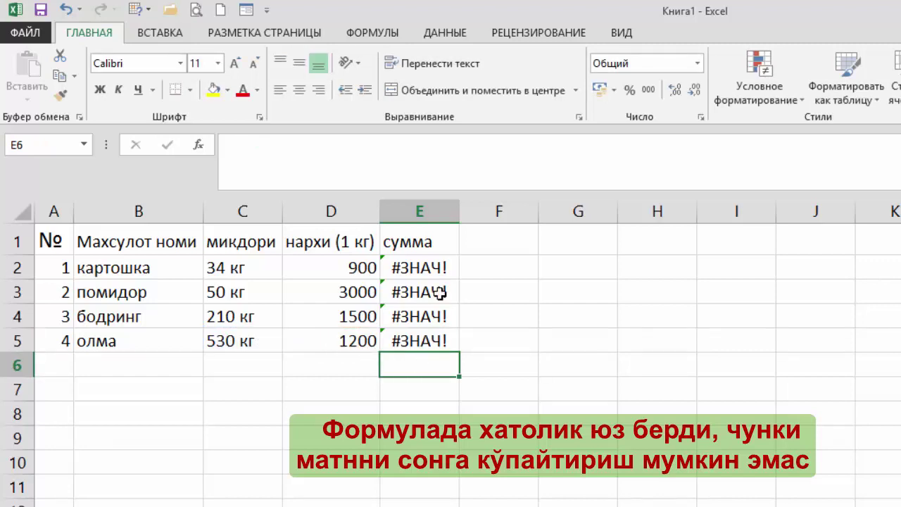
Check the #ЗНАЧ! error formulas in E2:E5, then clear the whole range.
left_click(438, 269)
left_click(431, 291)
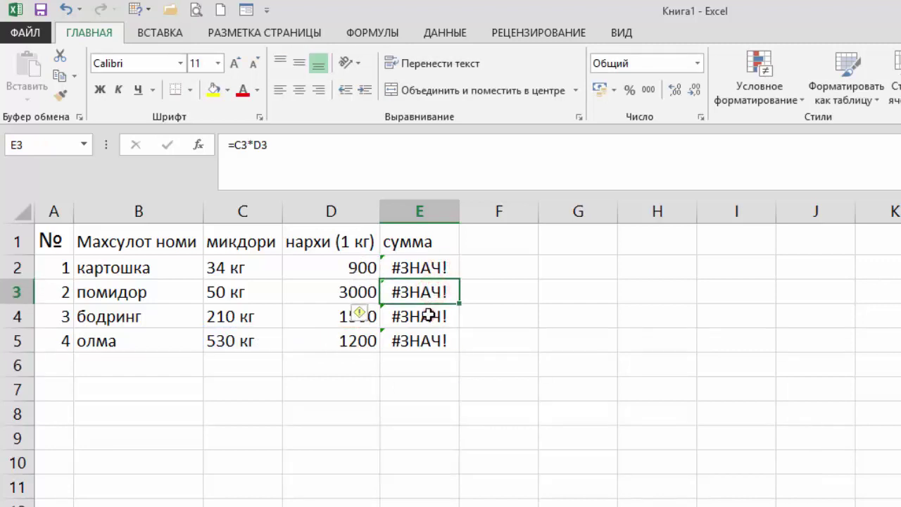
left_click(428, 316)
left_click(425, 341)
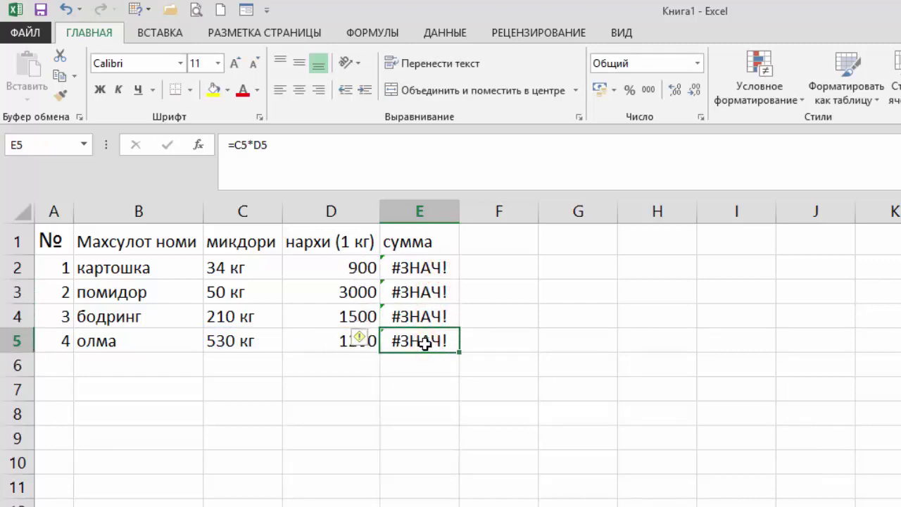
left_click(437, 267)
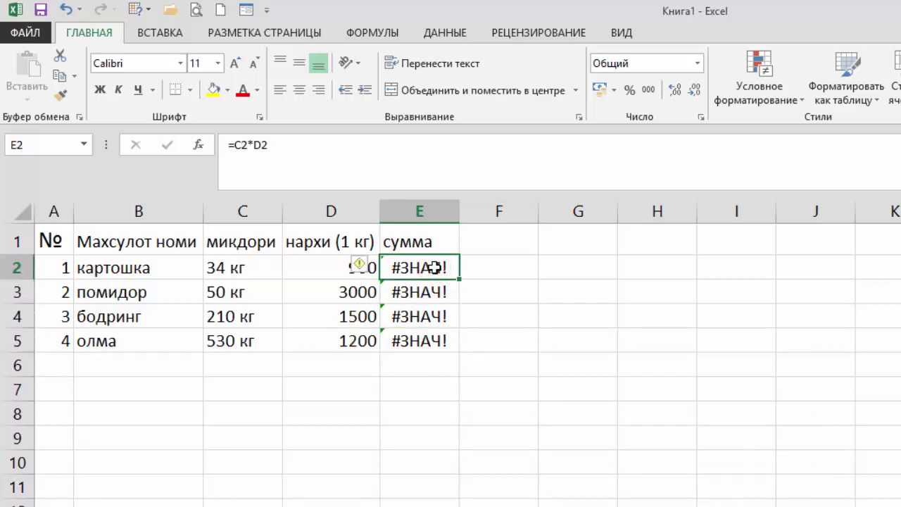
key("shift+Down")
key("shift+Down")
key("shift+Down")
key("Delete")
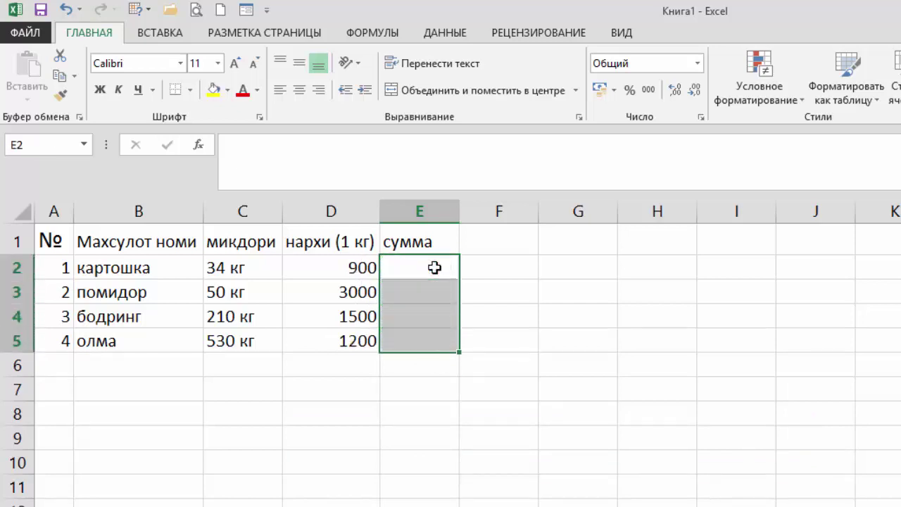
key("Up")
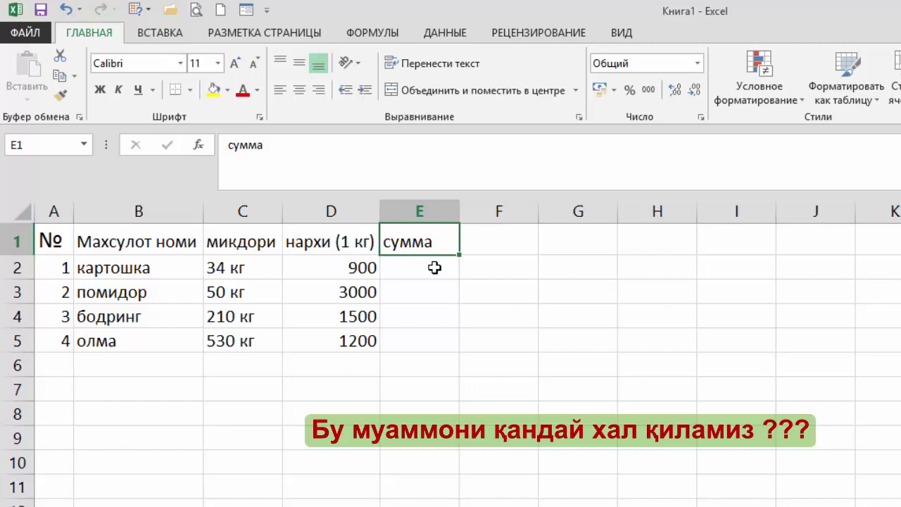
left_click(417, 272)
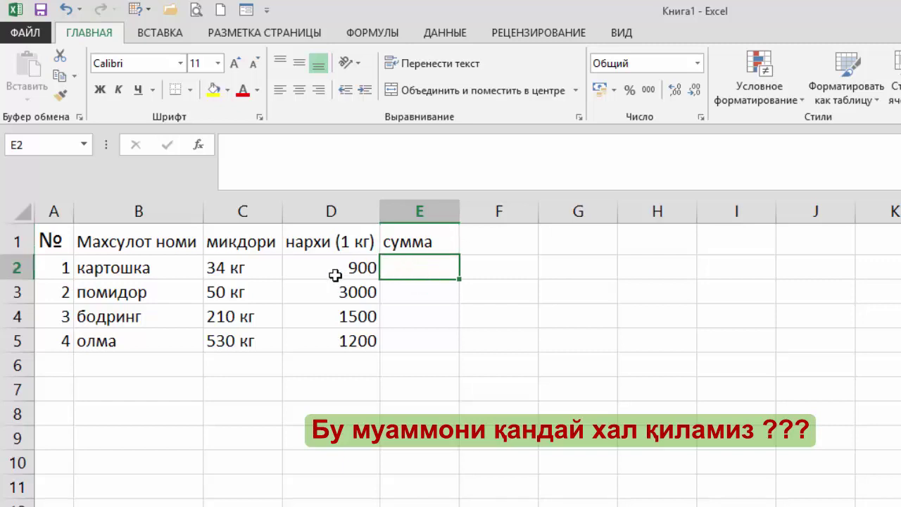
Delete the кг text from C2:C5, leaving the plain numbers 34, 50, 210 and 530.
left_click(243, 273)
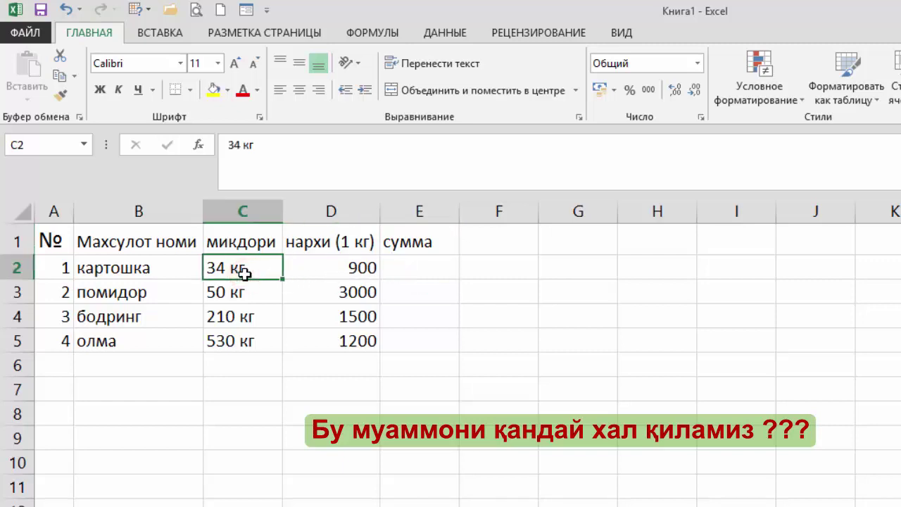
double_click(243, 273)
key("BackSpace")
key("BackSpace")
key("BackSpace")
key("Return")
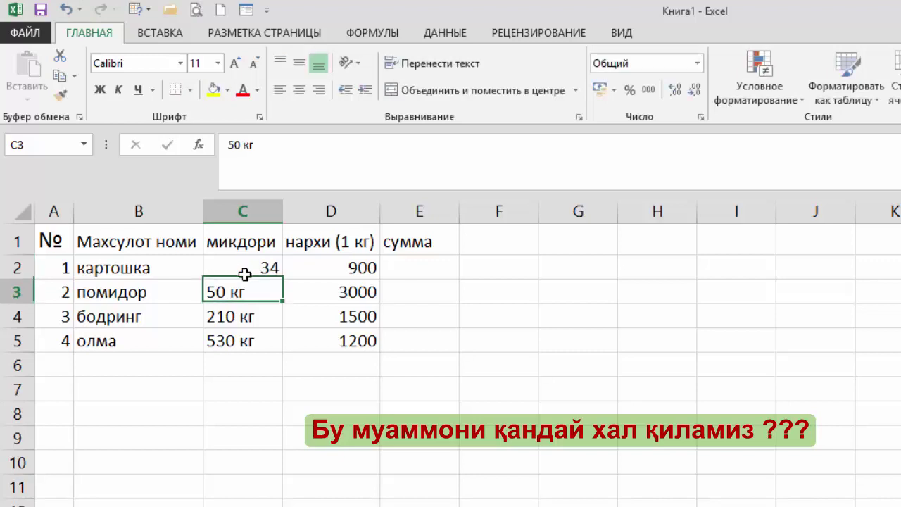
key("F2")
key("BackSpace")
key("BackSpace")
key("BackSpace")
key("Return")
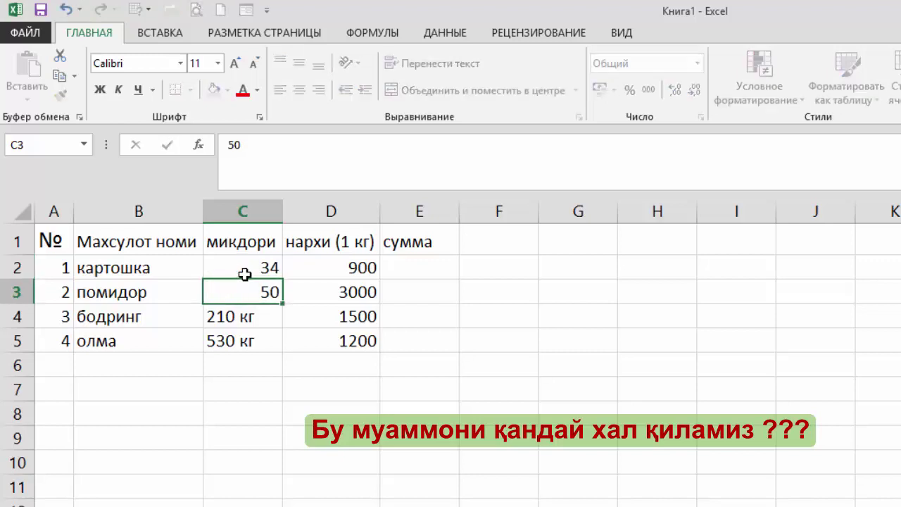
key("F2")
key("BackSpace")
key("BackSpace")
key("BackSpace")
key("Return")
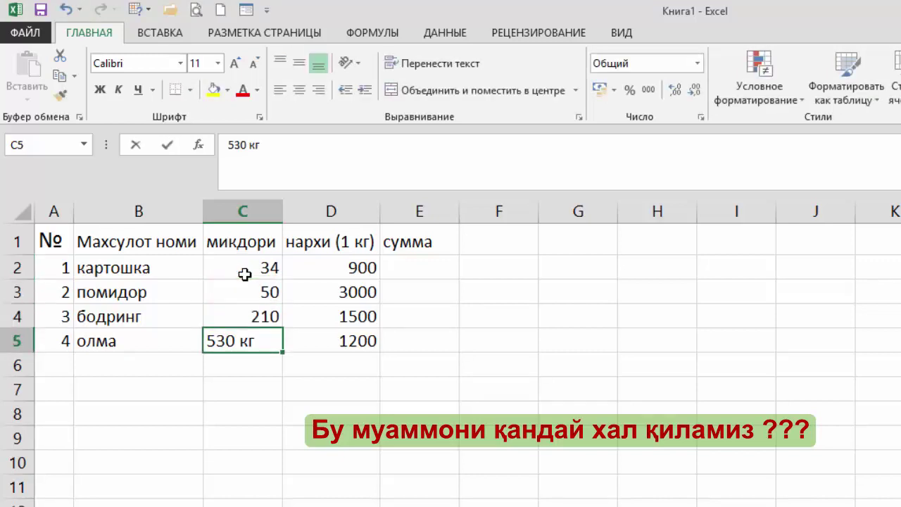
key("F2")
key("BackSpace")
key("BackSpace")
key("Return")
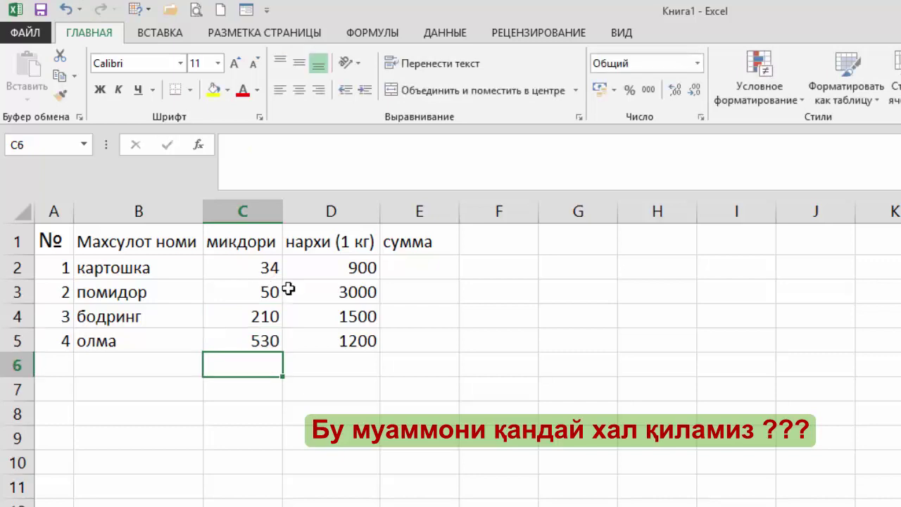
left_click(396, 273)
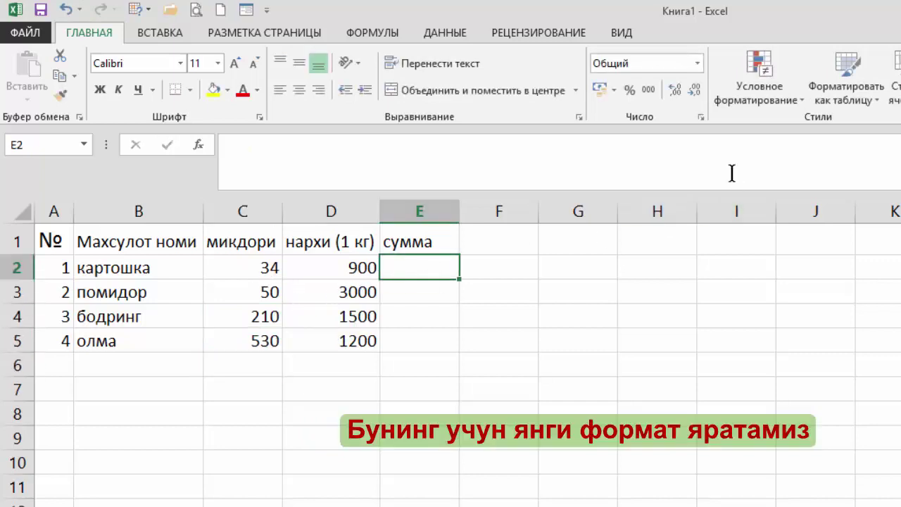
Create the custom number format Основной "кг" in Format Cells.
left_click(699, 117)
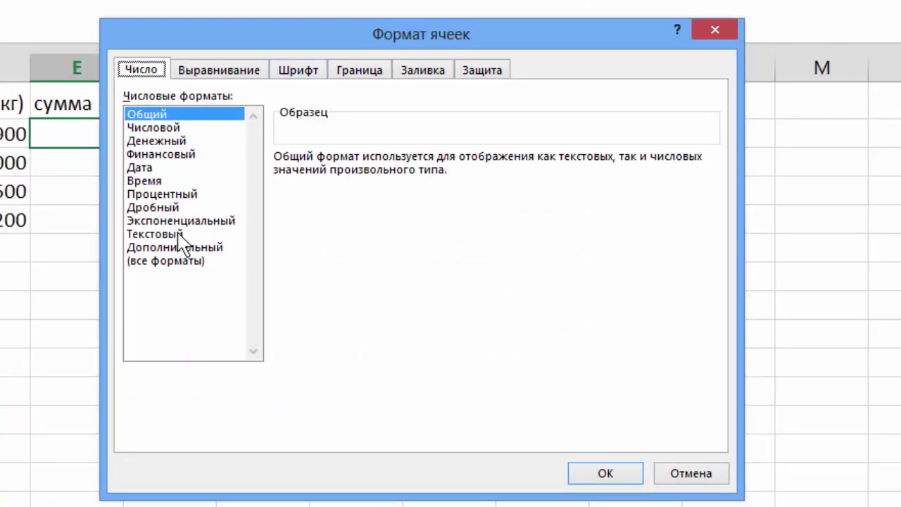
left_click(176, 260)
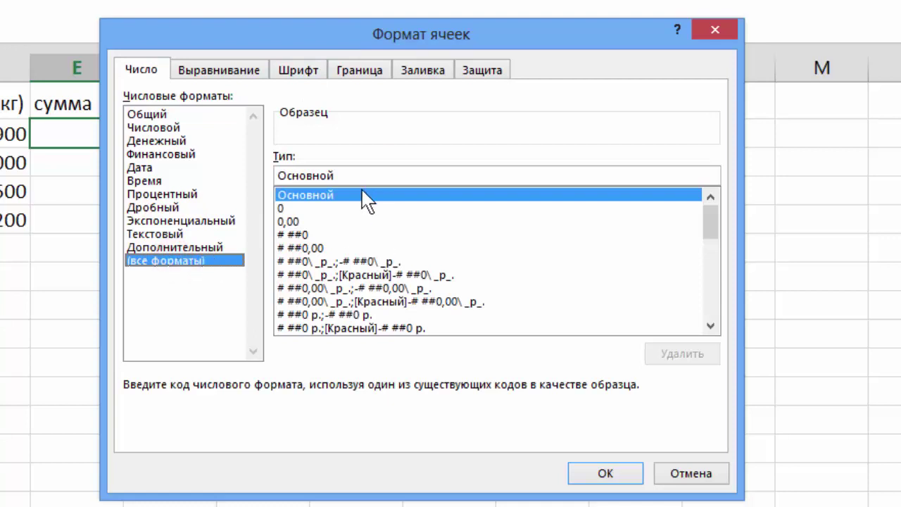
left_click(359, 179)
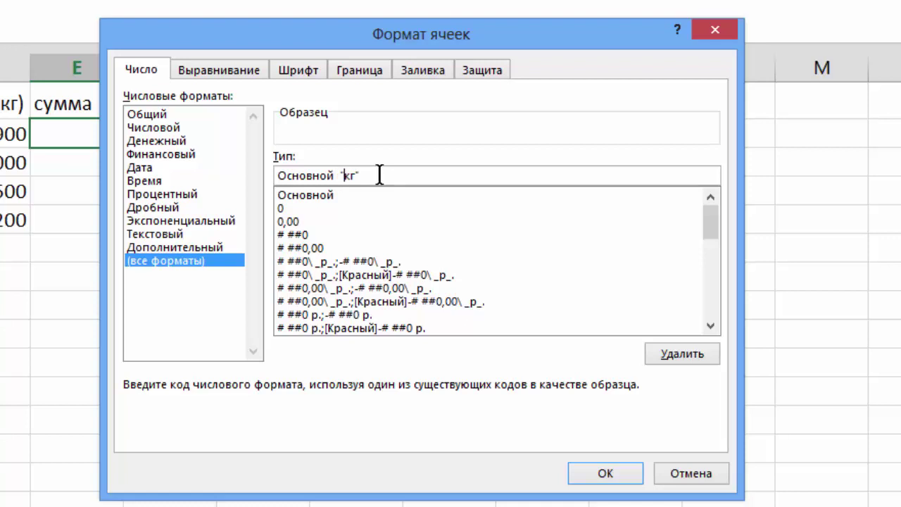
left_click(623, 477)
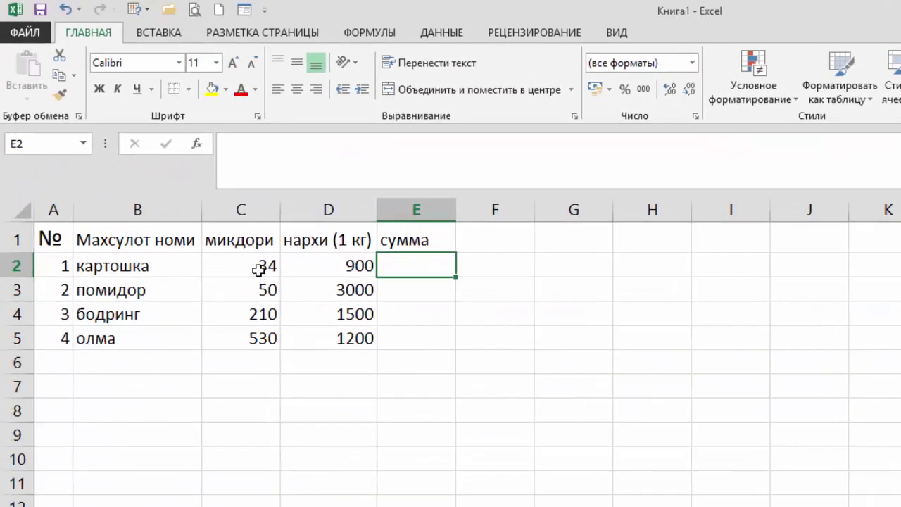
Apply the Основной "кг" format to the quantities in C2:C5.
left_click_drag(259, 270, 262, 337)
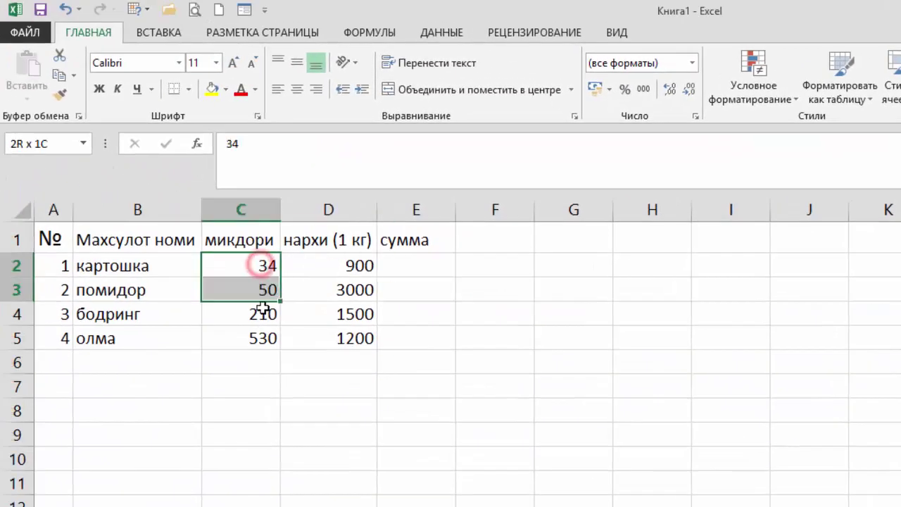
left_click(695, 115)
left_click(373, 273)
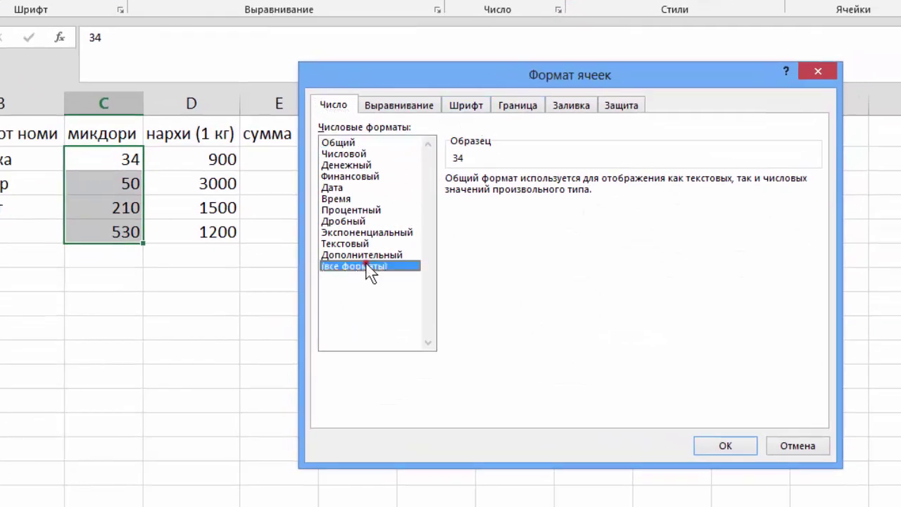
left_click_drag(812, 238, 815, 317)
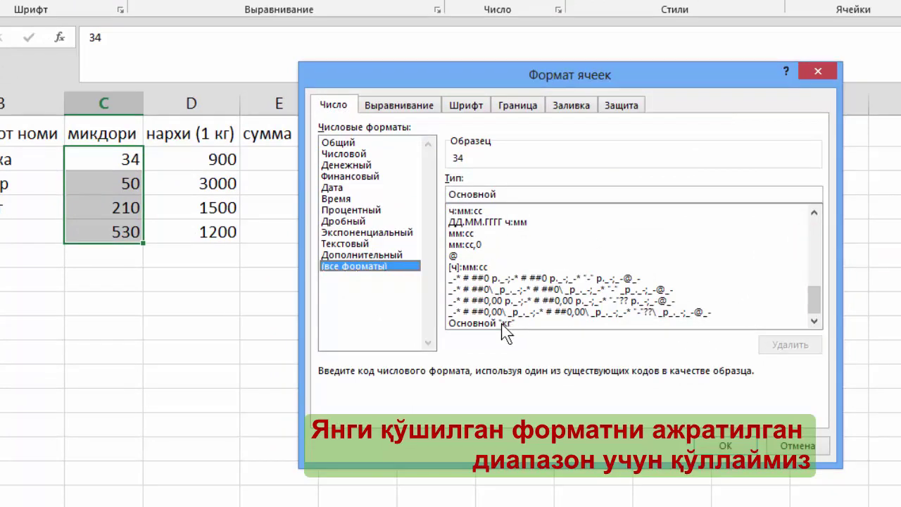
left_click(496, 323)
left_click(750, 437)
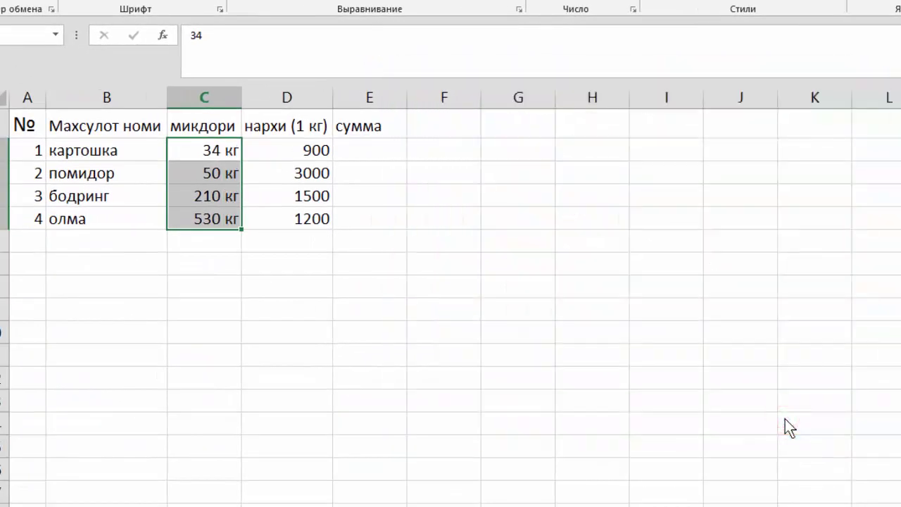
left_click(359, 154)
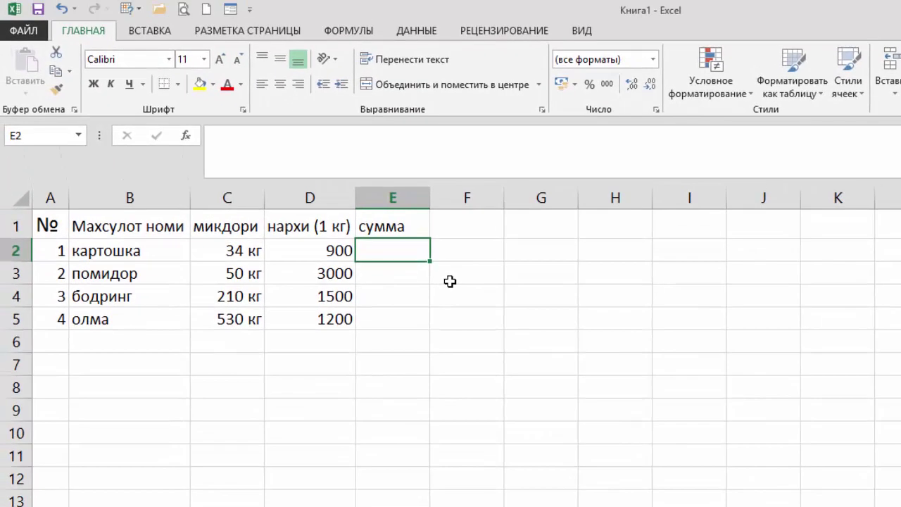
Create the custom number format Основной "сум" by adding a unit to the Основной code.
left_click(656, 110)
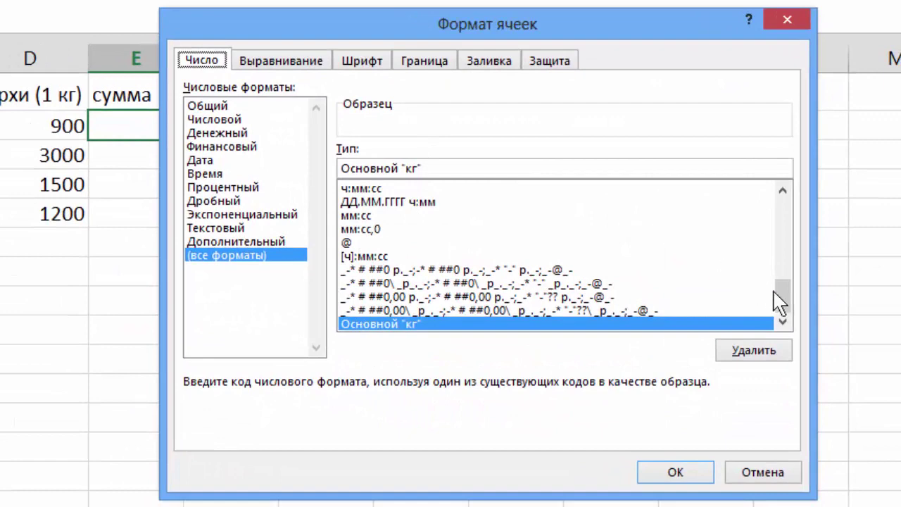
left_click_drag(780, 285, 781, 204)
left_click(406, 188)
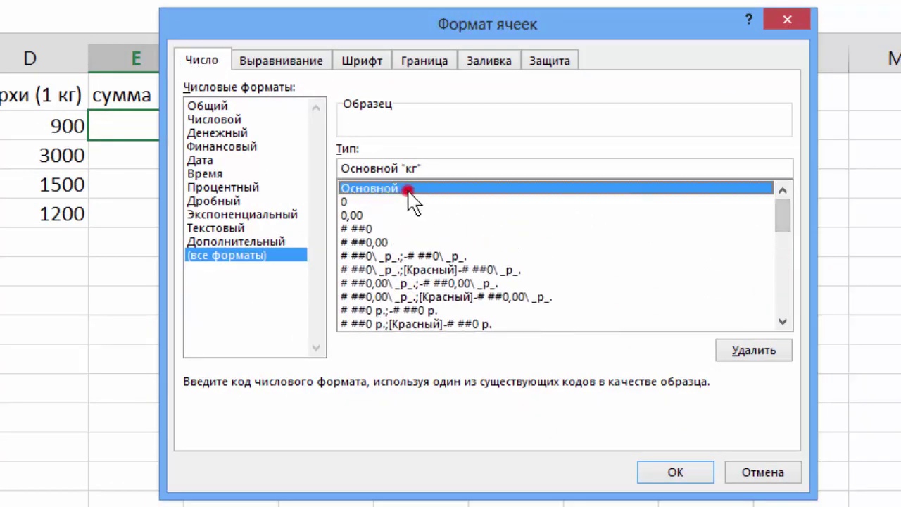
left_click(421, 168)
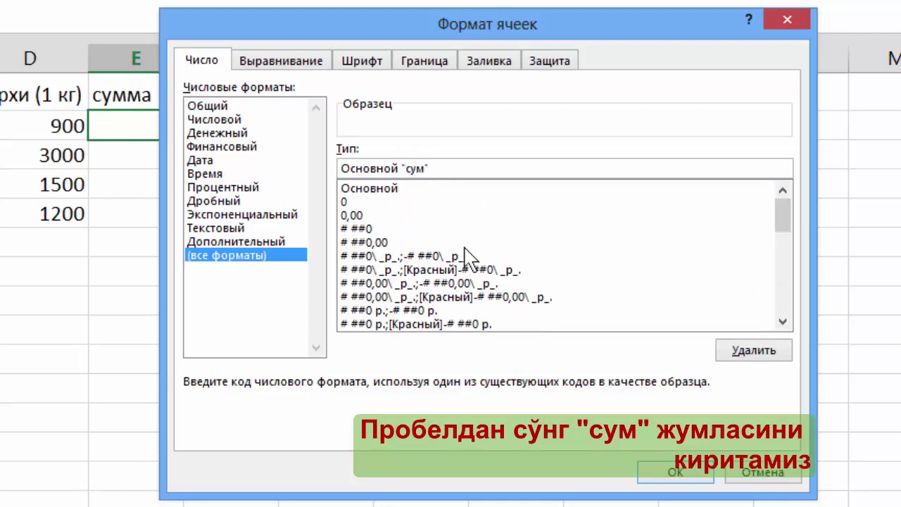
left_click(676, 473)
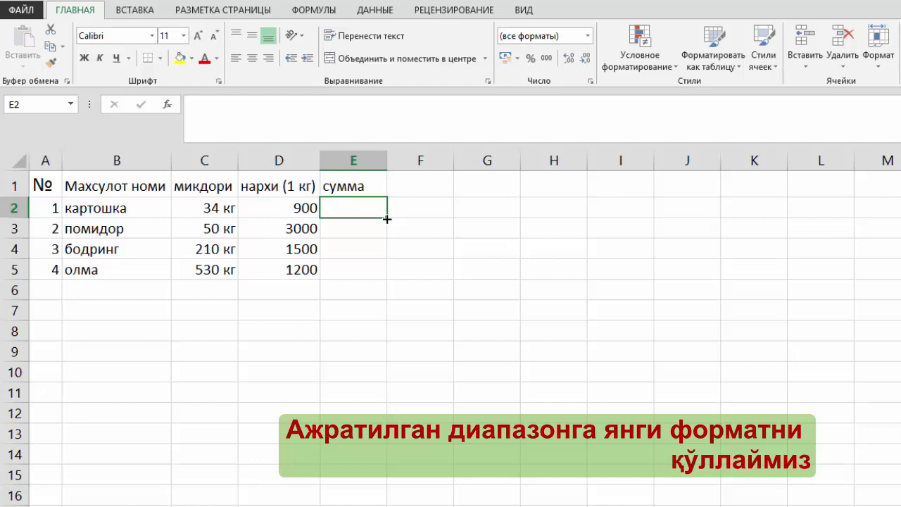
Apply the Основной "сум" format to the сумма cells E2:E5.
left_click(381, 271, "shift")
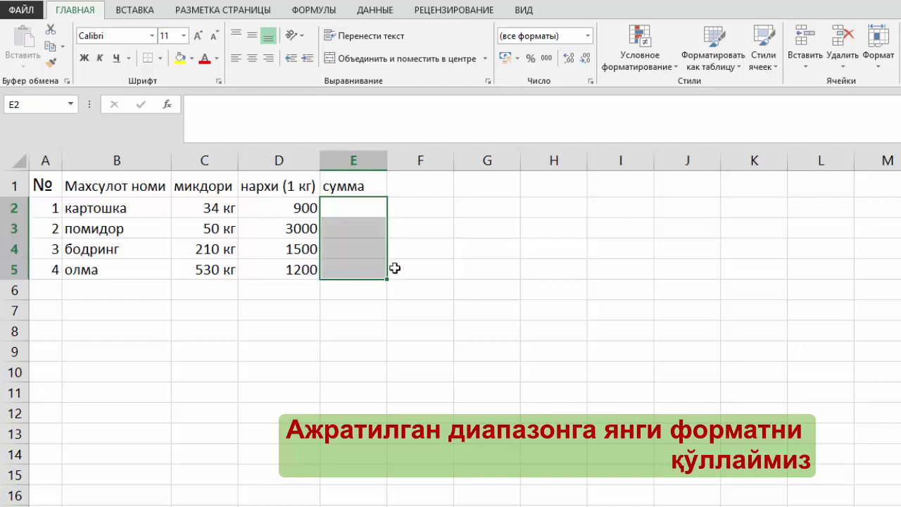
left_click(590, 81)
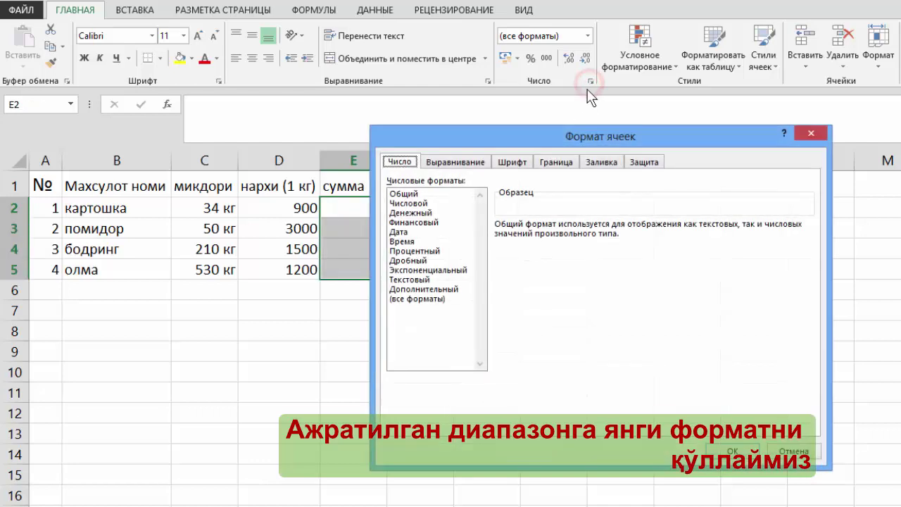
left_click(414, 298)
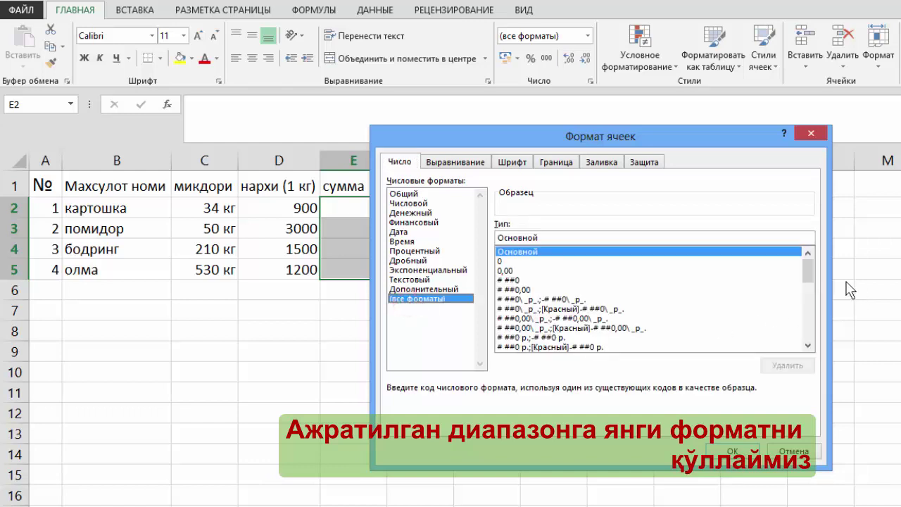
left_click_drag(808, 270, 816, 338)
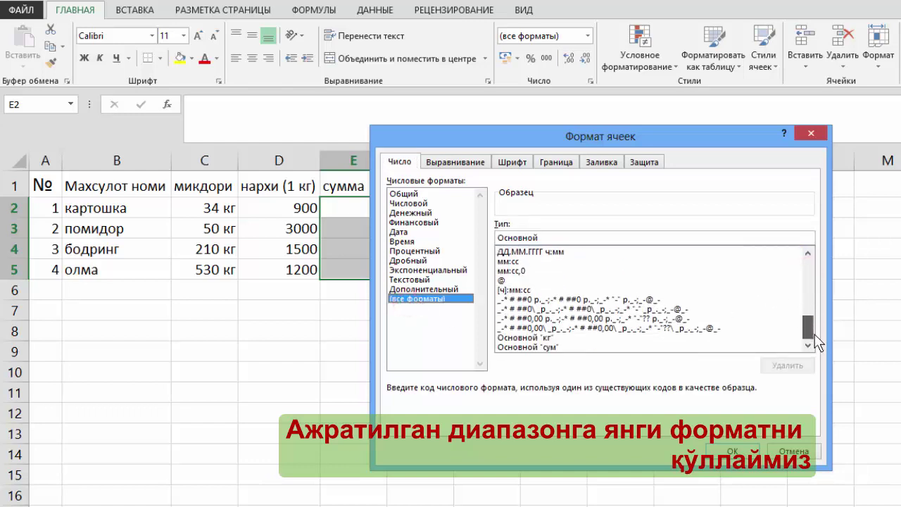
left_click(545, 347)
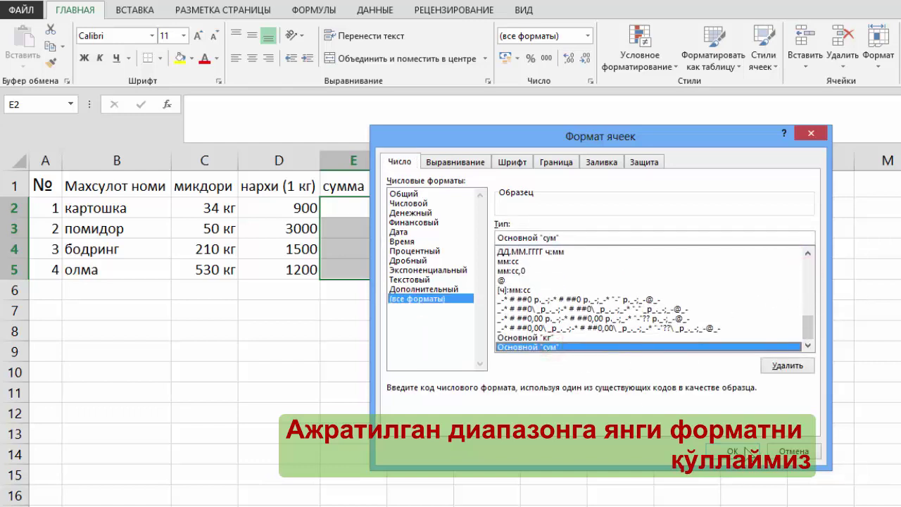
left_click(745, 451)
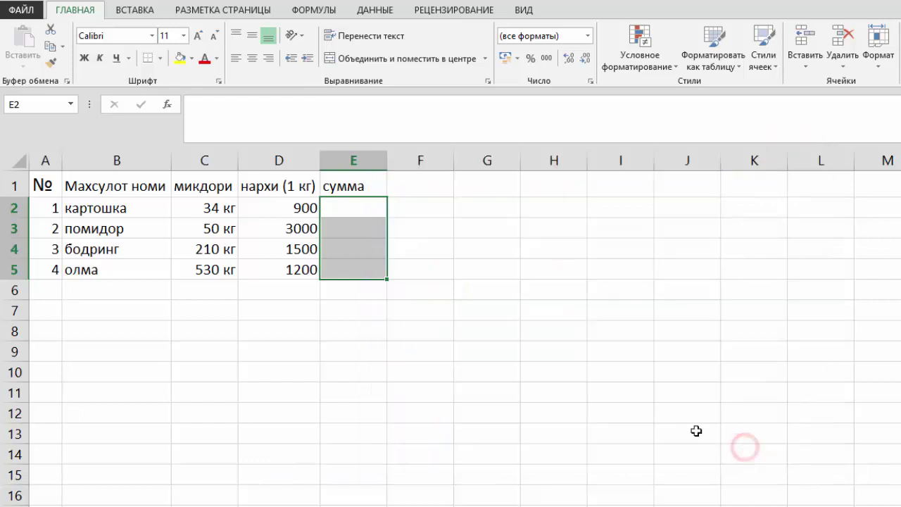
Enter =C2*D2 in E2, widen column E, and enter =C3*D3 in E3.
left_click(351, 214)
type("=")
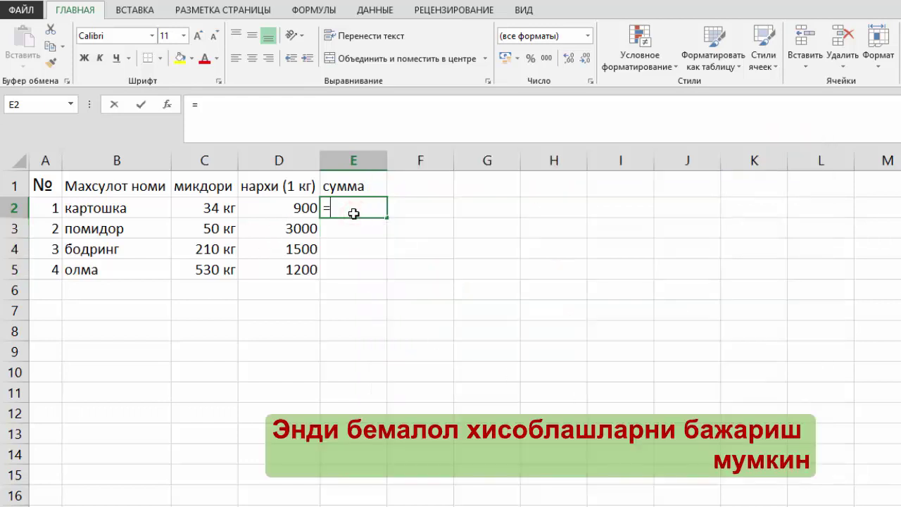
left_click(224, 209)
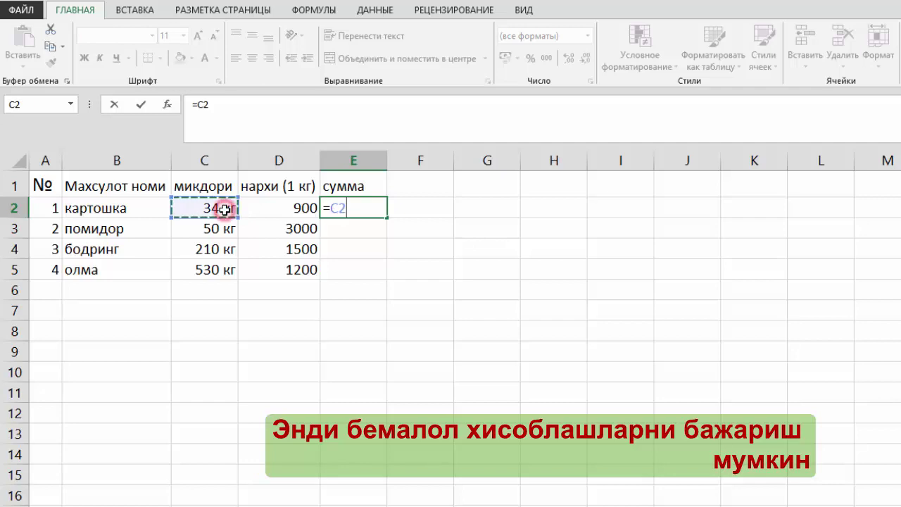
type("*")
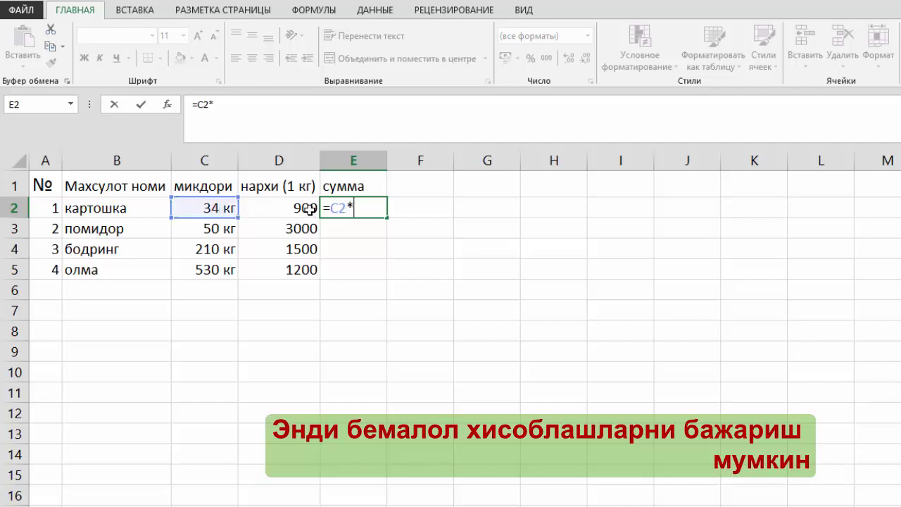
left_click(310, 209)
key("Return")
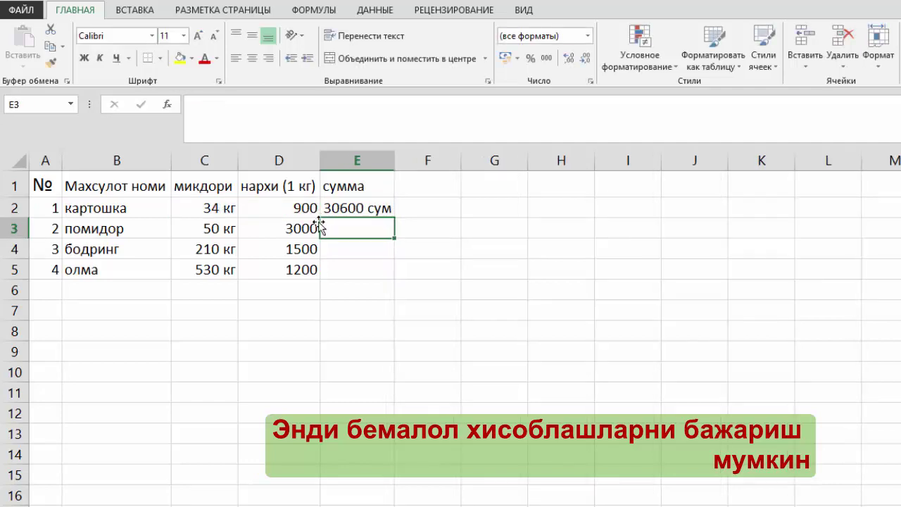
left_click_drag(394, 163, 412, 164)
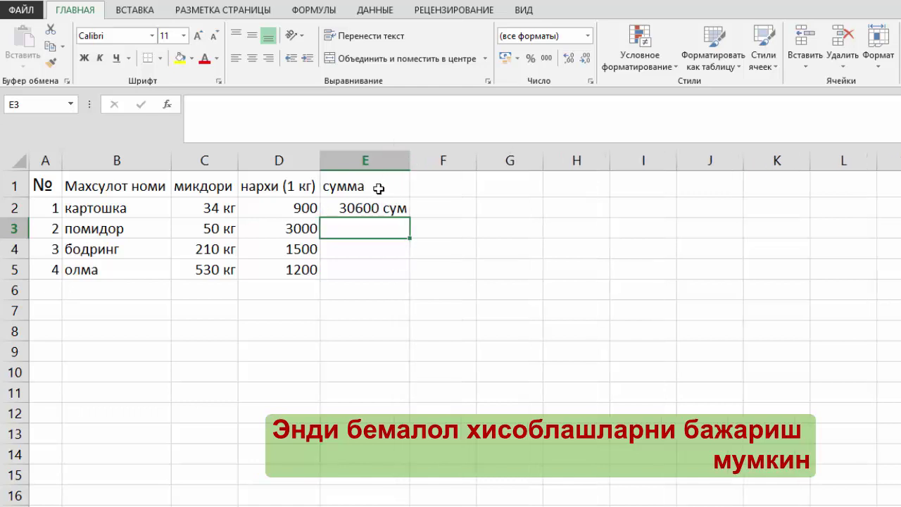
type("=")
left_click(219, 229)
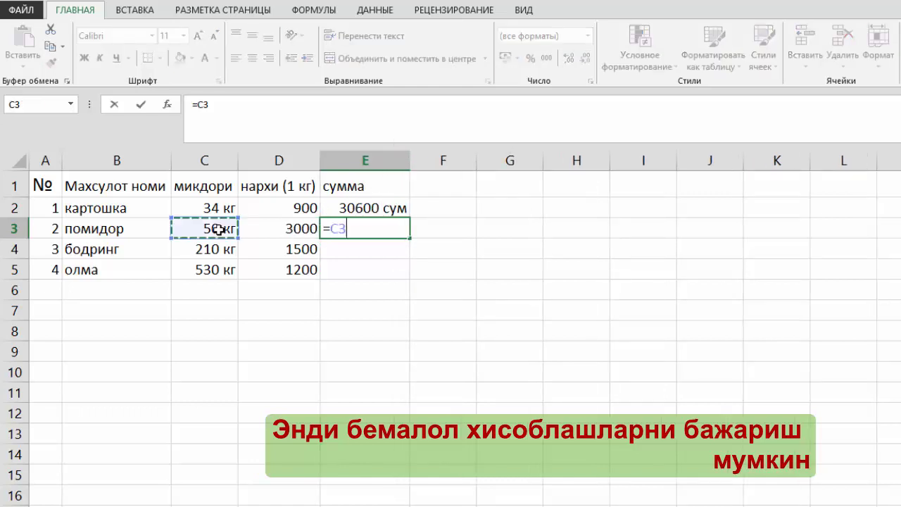
type("*")
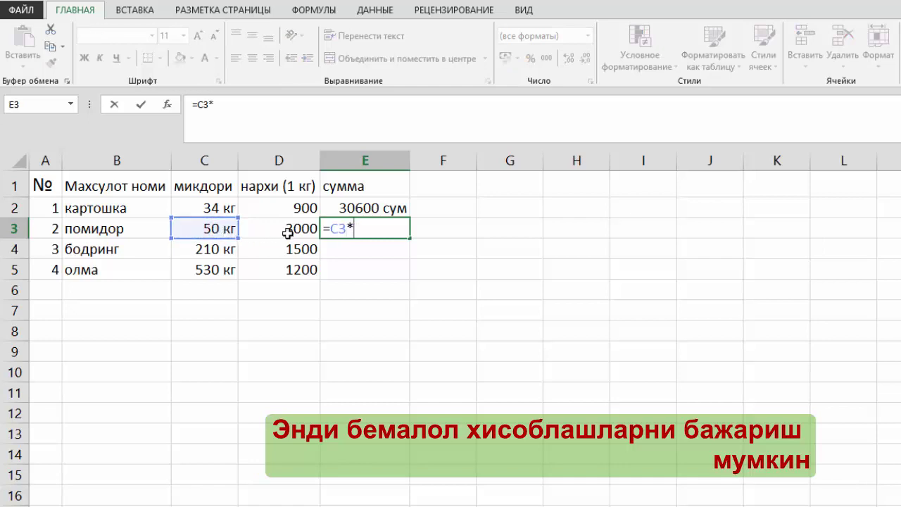
left_click(287, 230)
key("Return")
type("=")
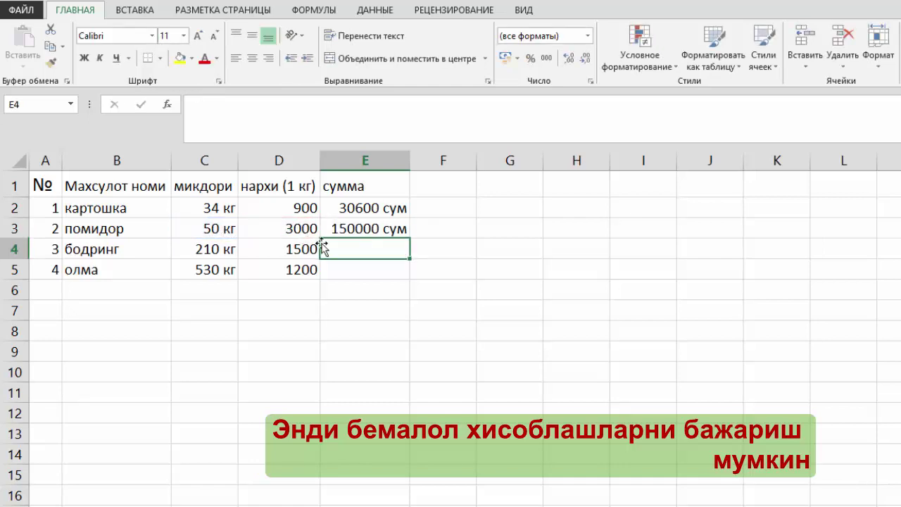
Enter =C4*D4 and =C5*D5 in E4 and E5, then verify the first and last totals.
left_click(228, 250)
type("*")
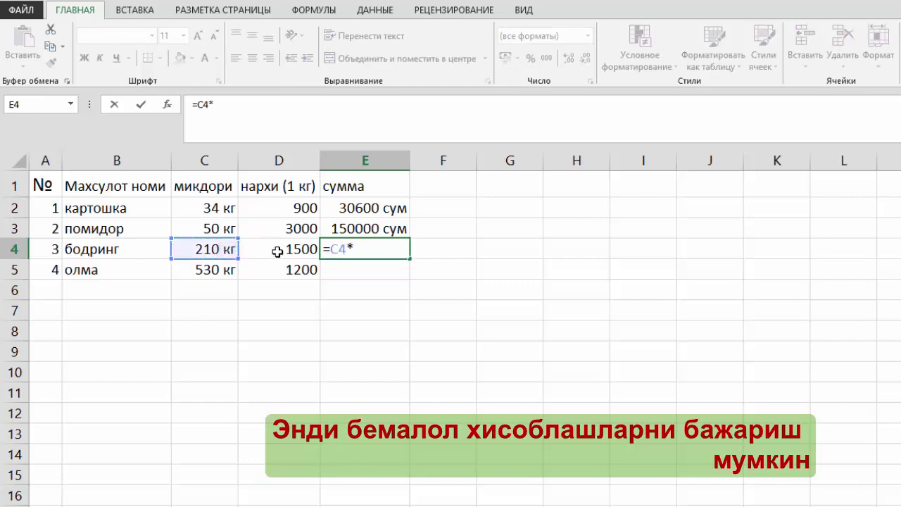
left_click(277, 251)
key("Return")
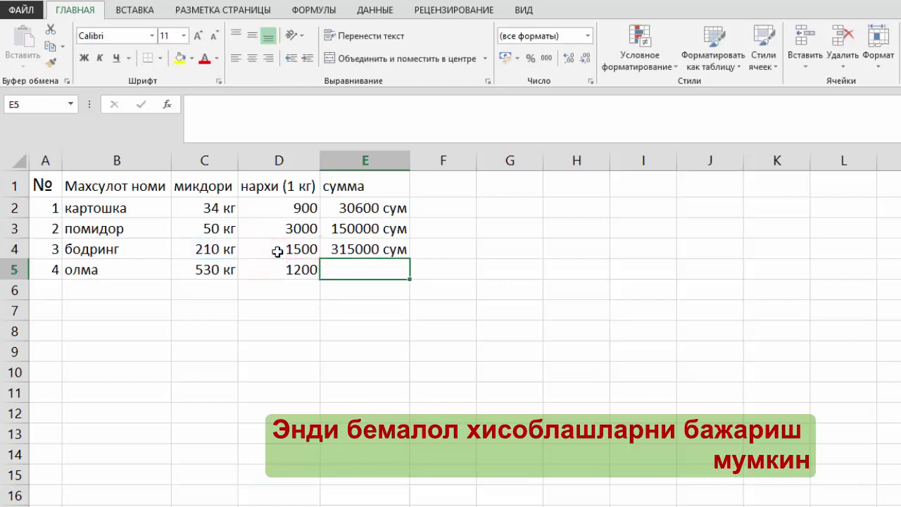
type("=")
left_click(226, 268)
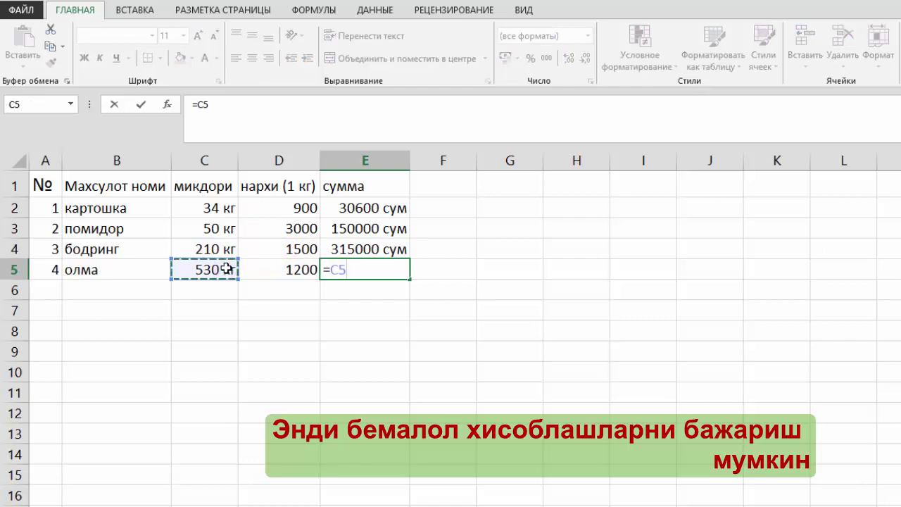
type("*")
left_click(307, 270)
key("Return")
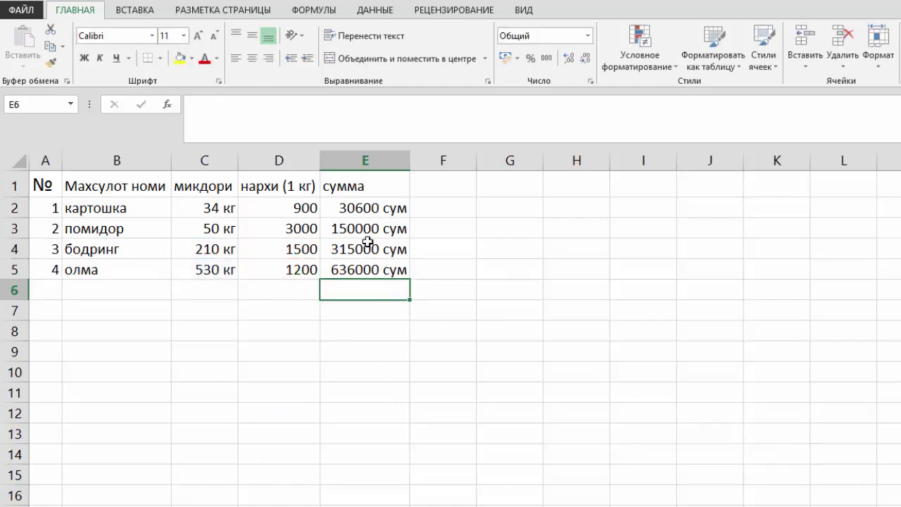
left_click(371, 208)
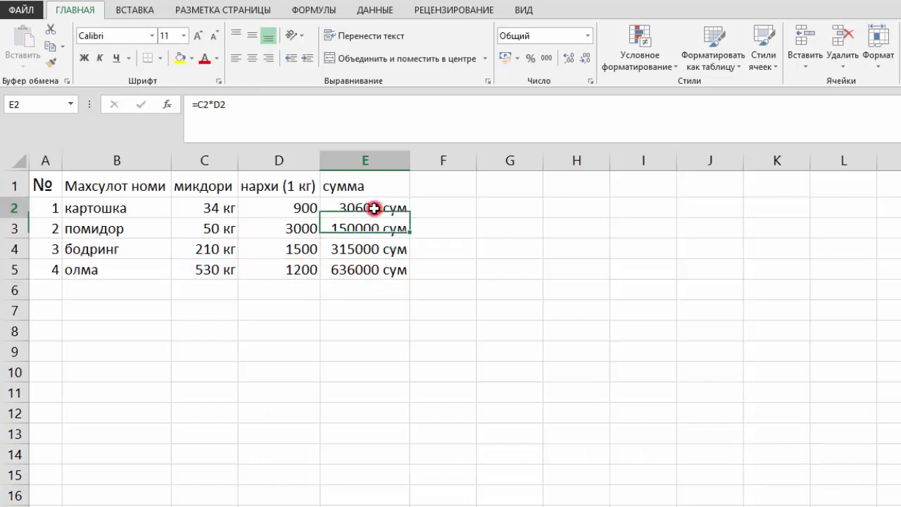
left_click(380, 274)
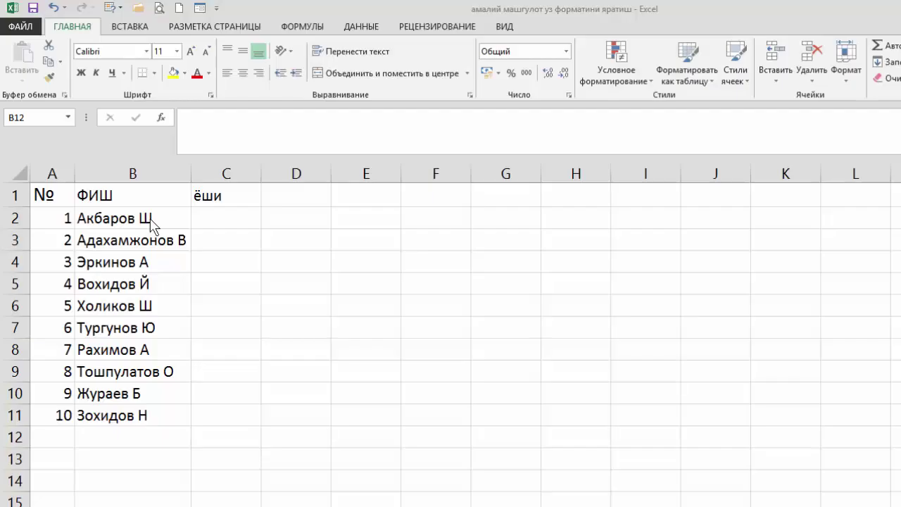
Select the ten student names in B2:B11 under ФИШ.
left_click(154, 220)
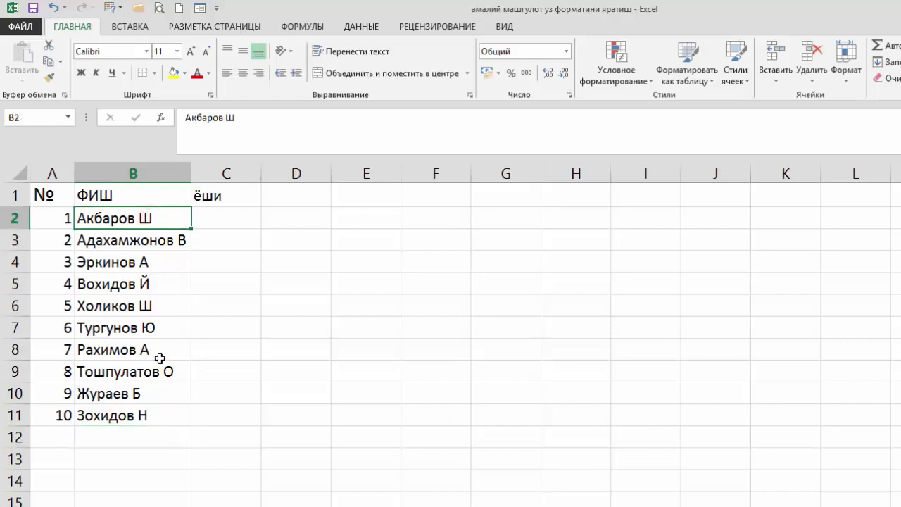
left_click(157, 414, "shift")
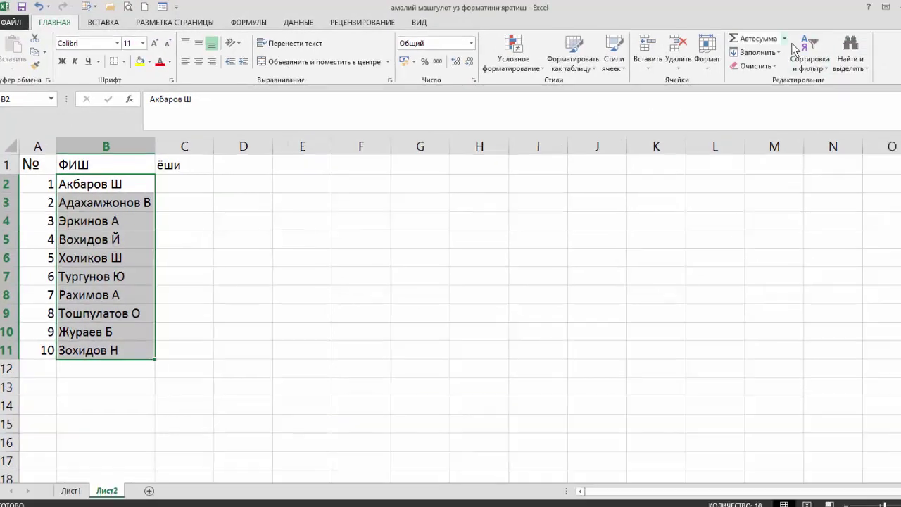
Sort the names А to Я, expanding the selection so the № numbers move with them.
left_click(807, 51)
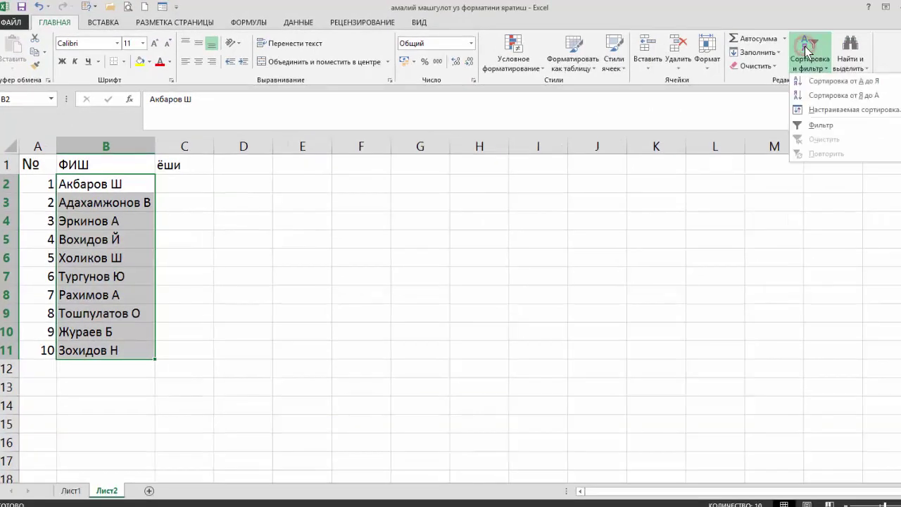
left_click(819, 81)
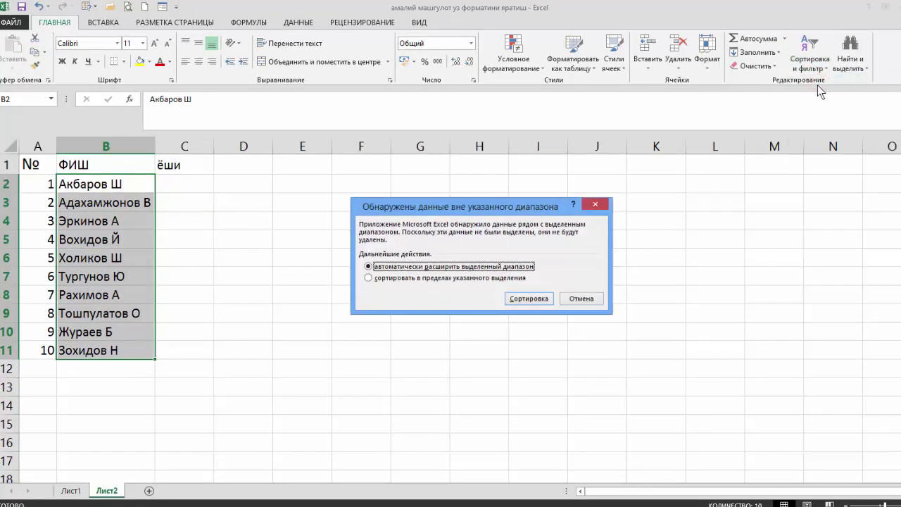
left_click(541, 301)
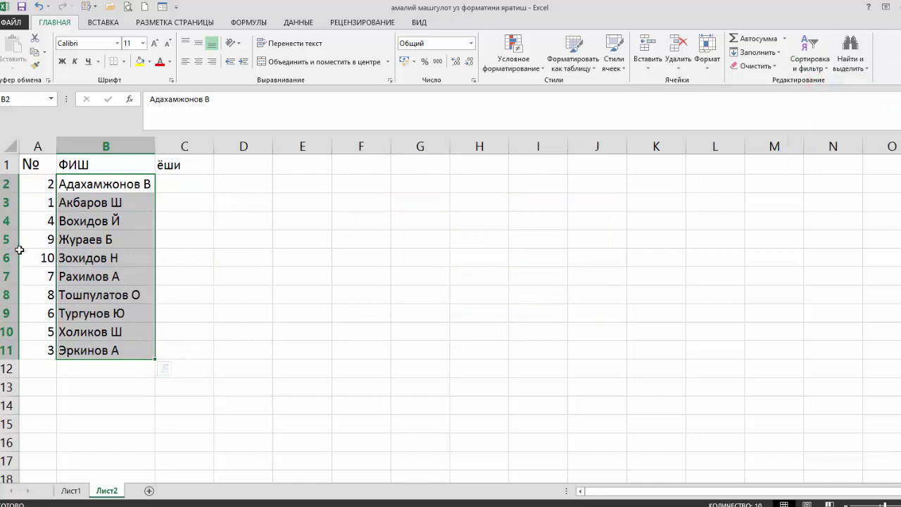
Clear A2:A11, type 1 in A2, and fill the series 1 to 10 down to A11.
left_click(46, 184)
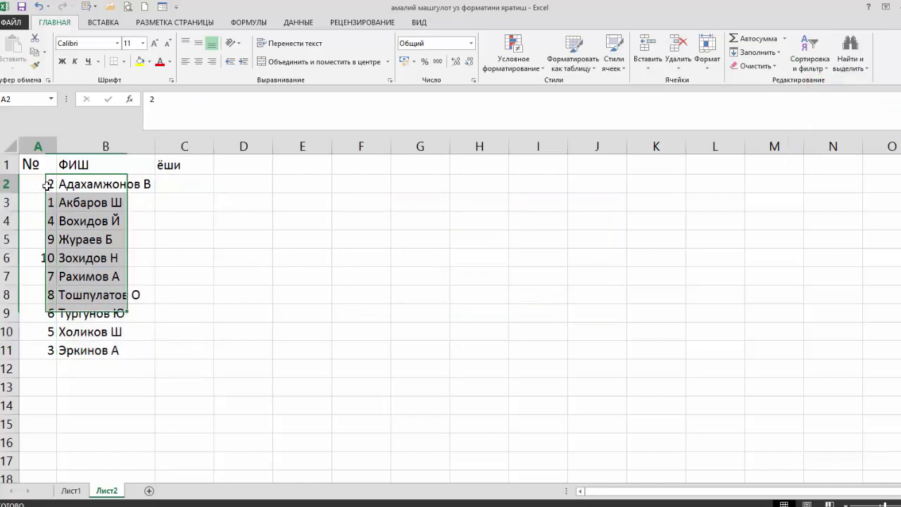
left_click(39, 350, "shift")
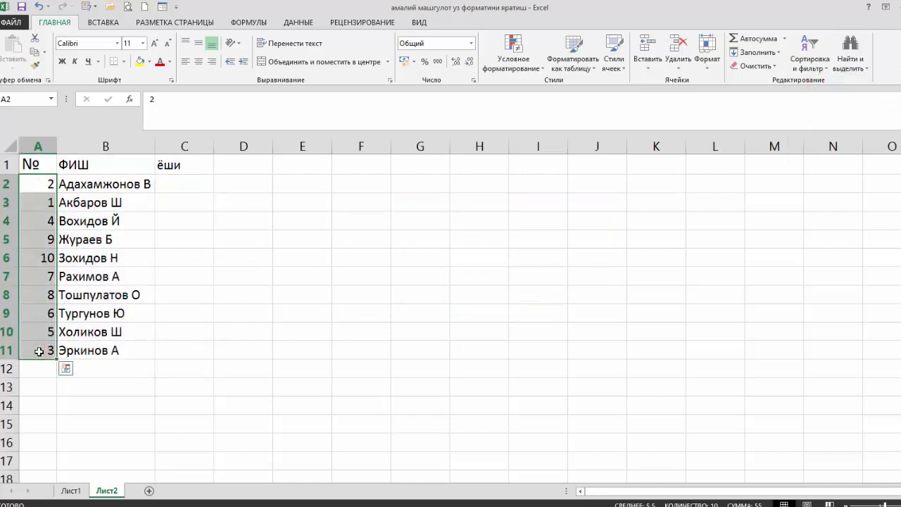
key("Delete")
key("Return")
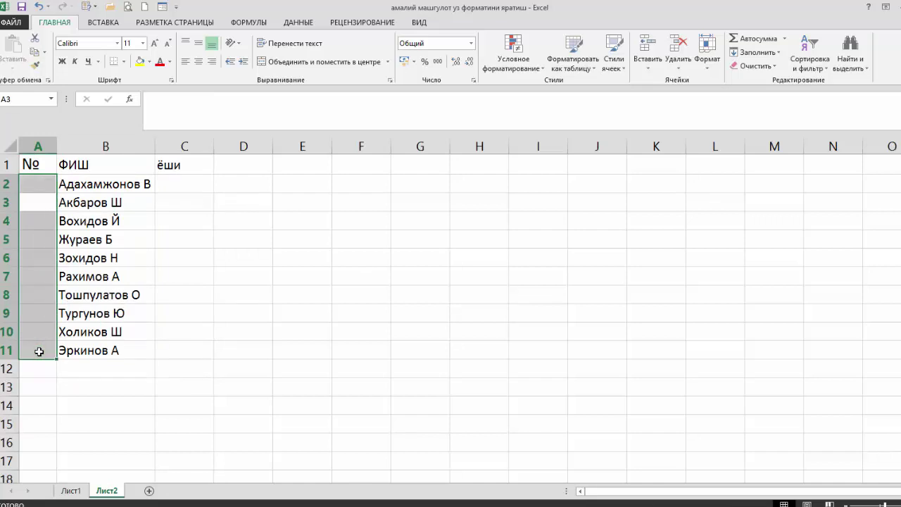
key("Up")
type("1")
key("Return")
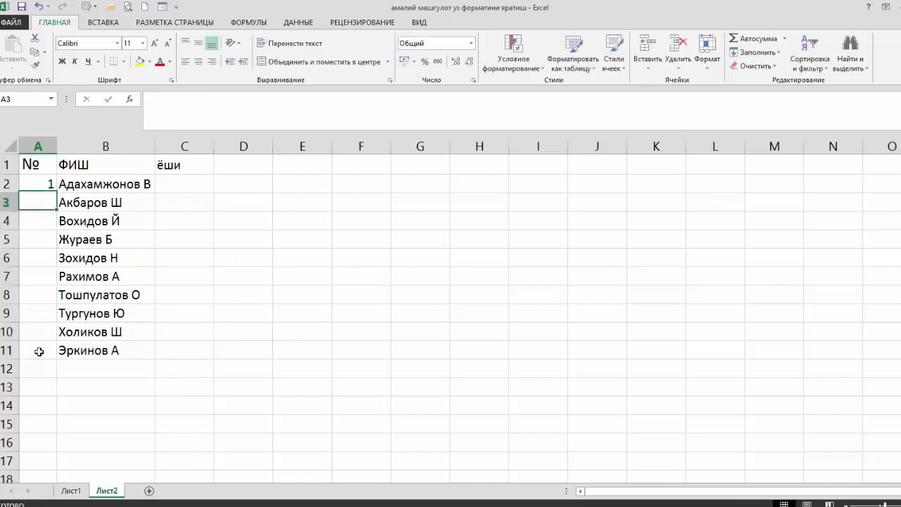
key("Up")
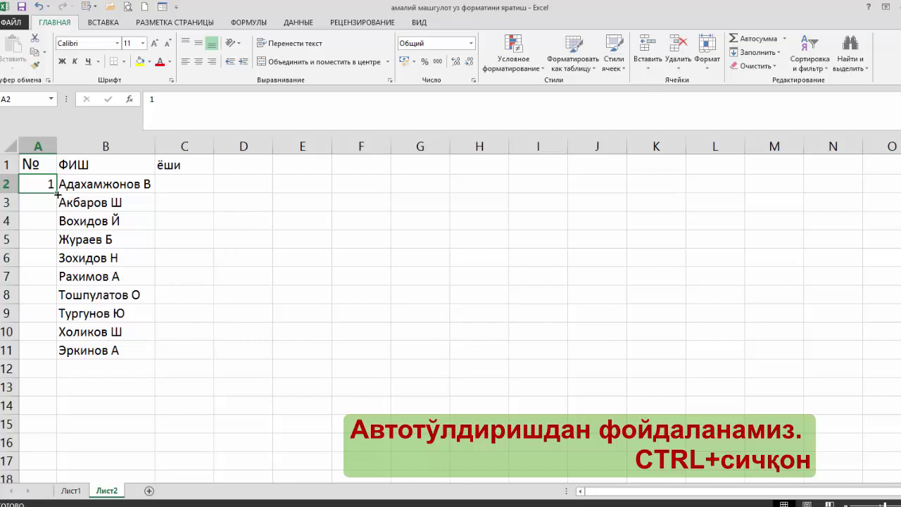
left_click_drag(57, 194, 56, 281)
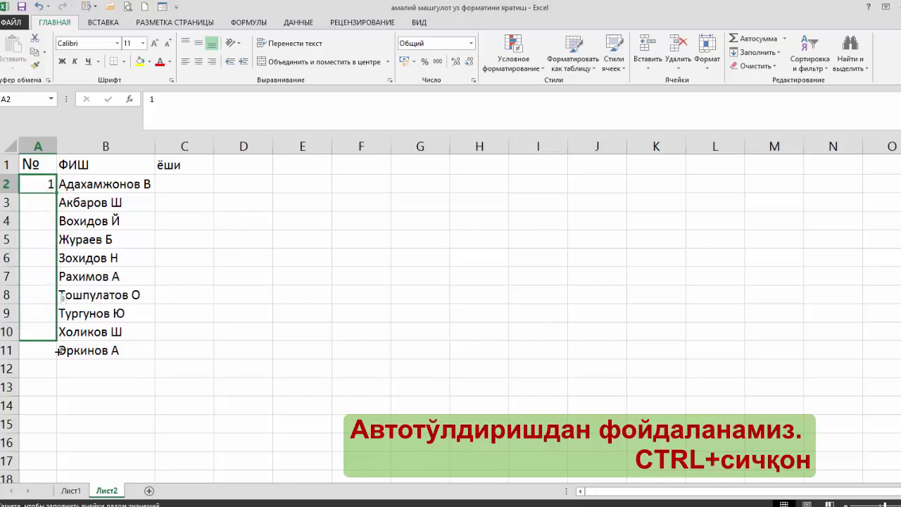
left_click_drag(57, 280, 58, 356)
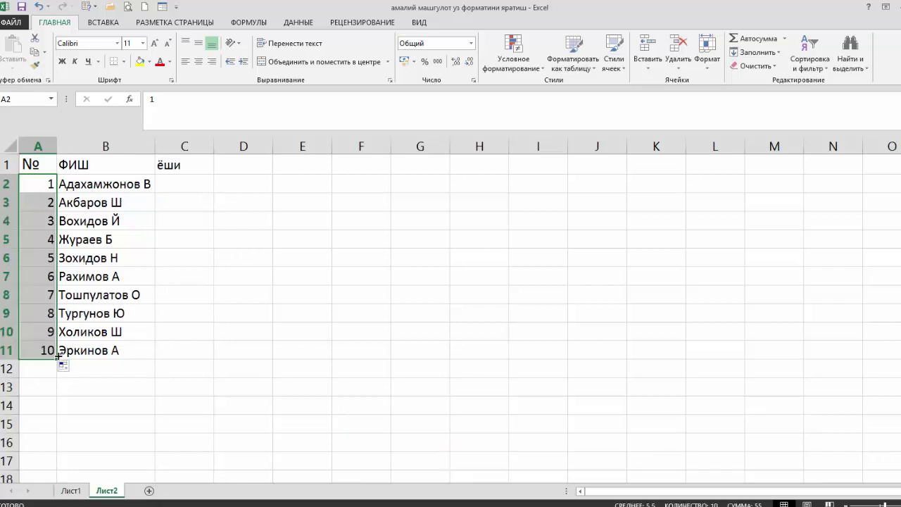
left_click(199, 300)
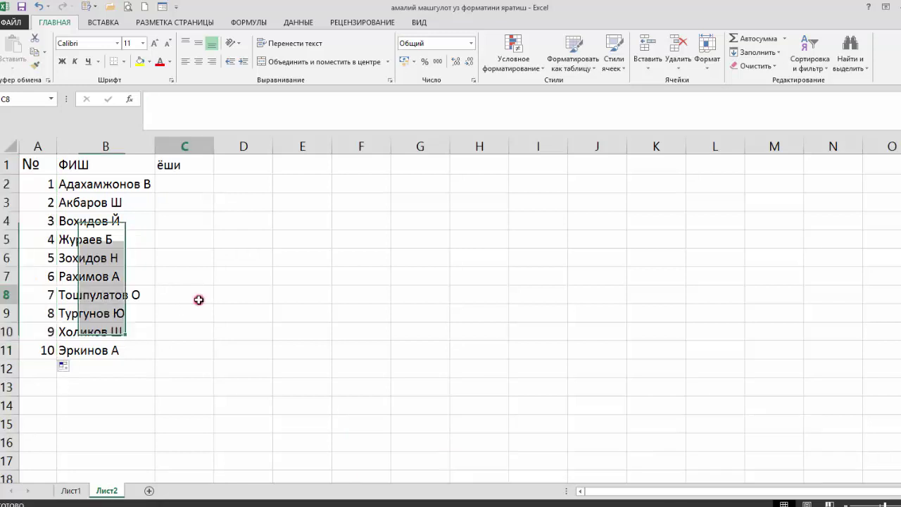
key("Up")
key("Up")
key("Up")
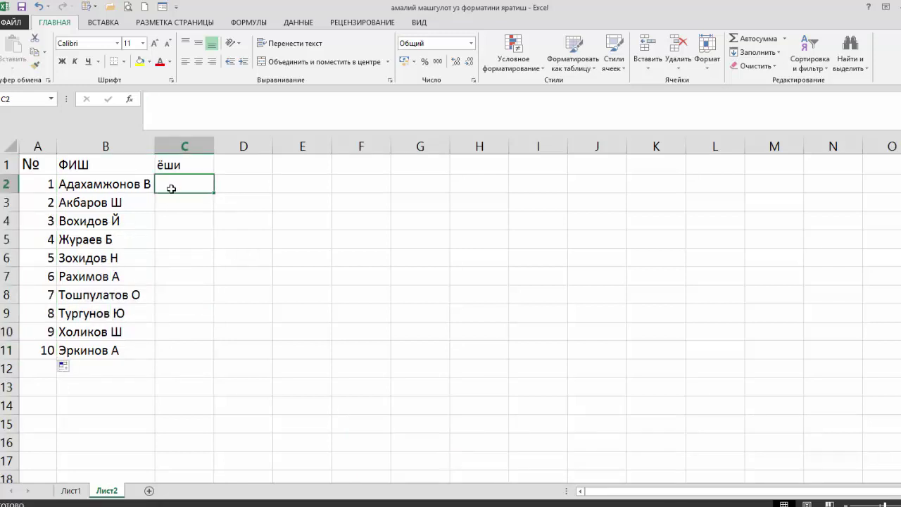
Enter the first five ages in C2:C6: 28, 56, 62, 61 and 45.
left_click(171, 188)
type("28")
key("Return")
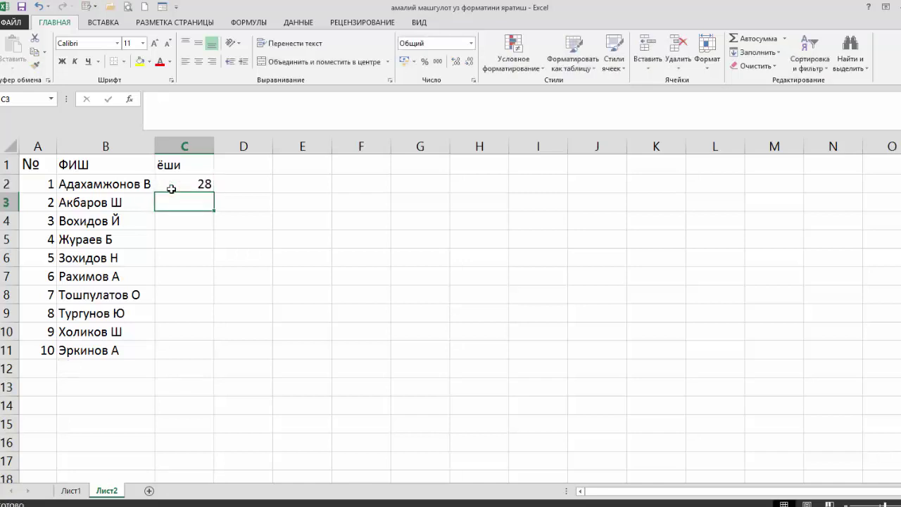
type("56")
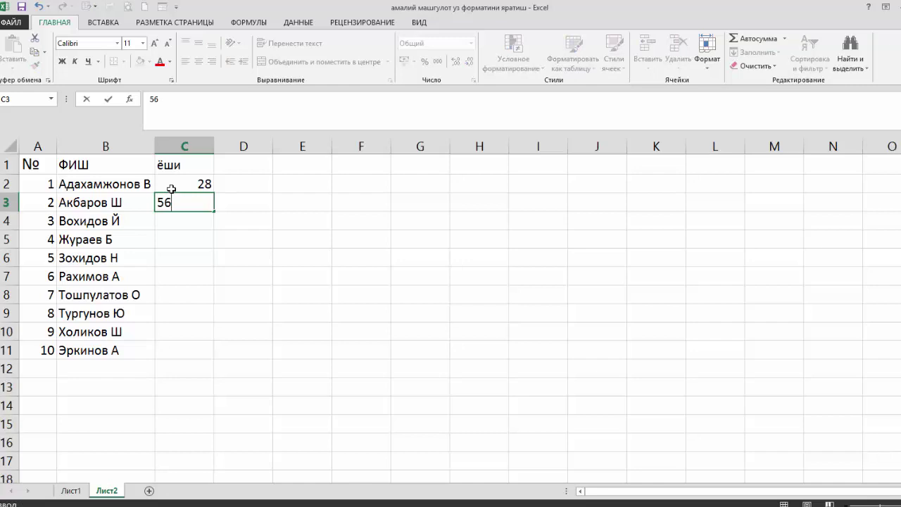
key("Return")
type("62")
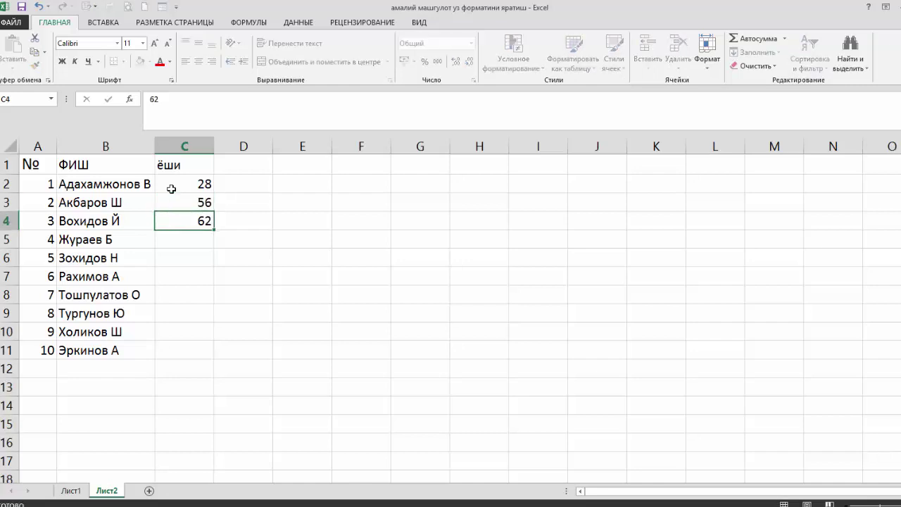
key("Return")
type("61")
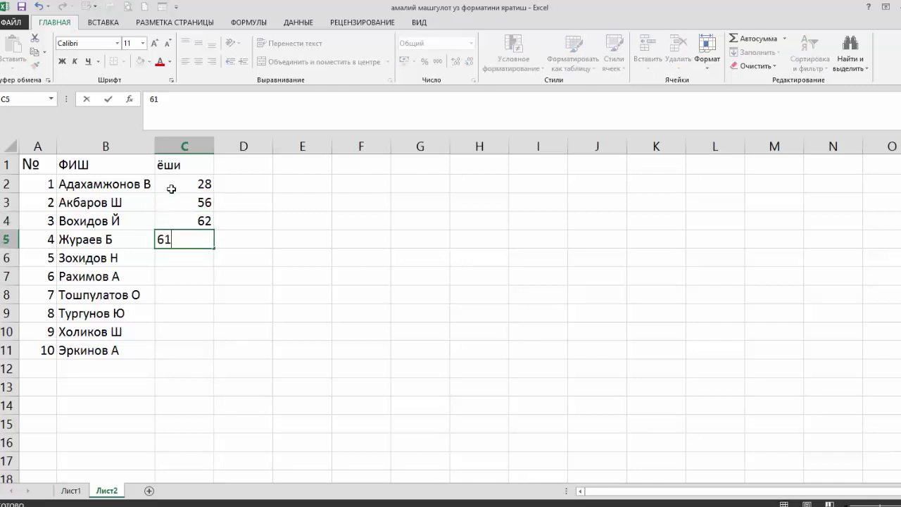
key("Return")
type("4")
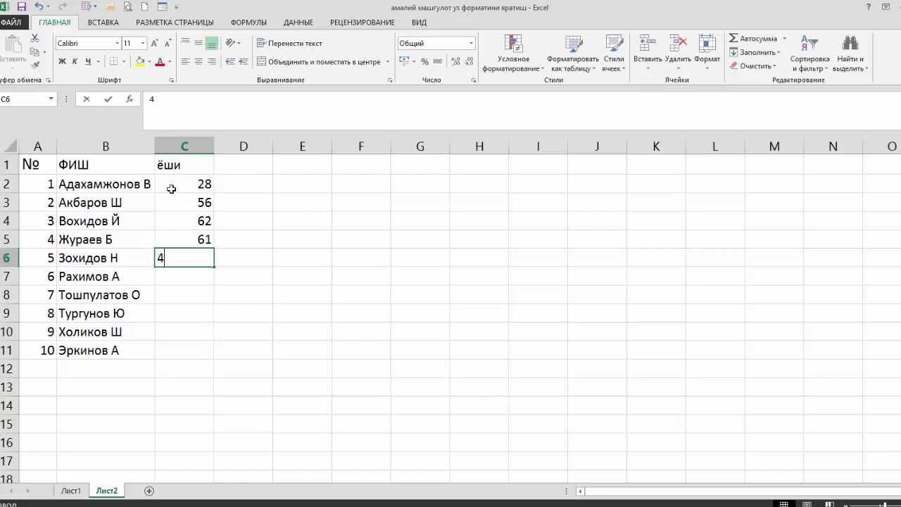
type("5")
key("Return")
Enter the remaining ages in C7:C11: 46, 28, 63, 51 and 52.
type("46")
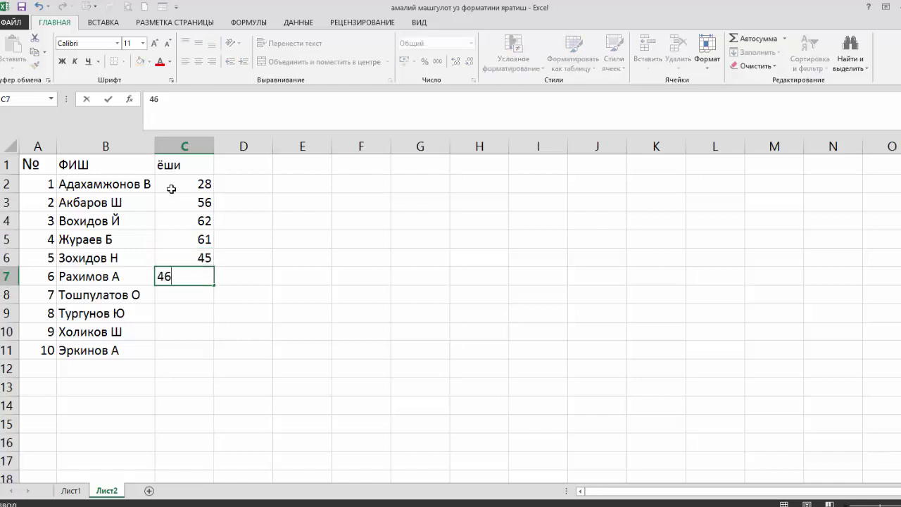
key("Return")
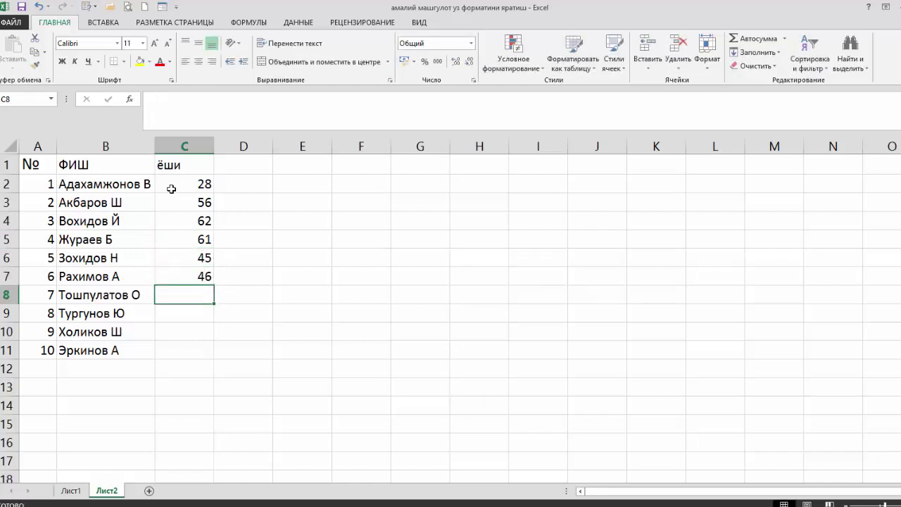
type("28")
key("Return")
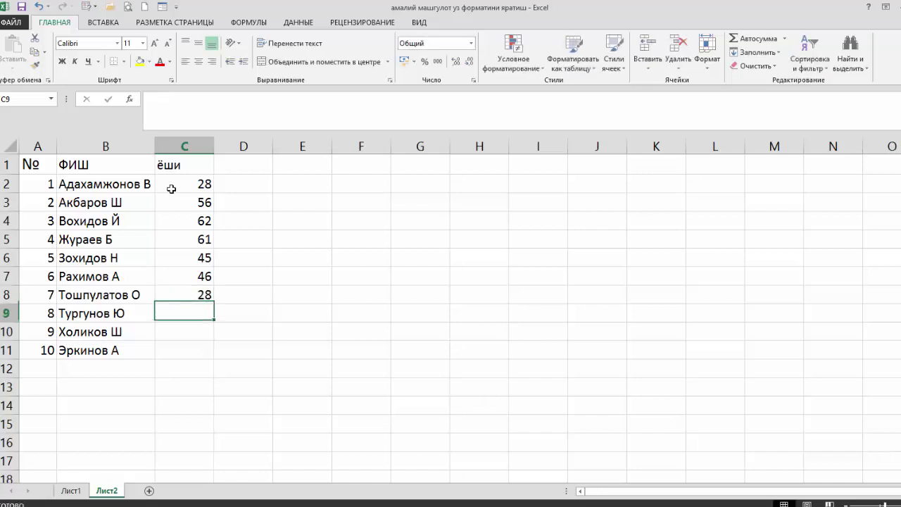
type("63")
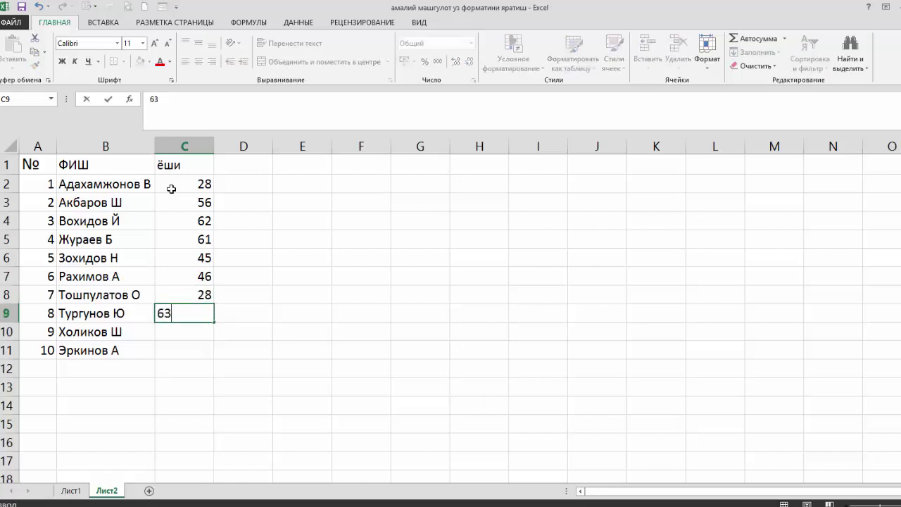
key("Return")
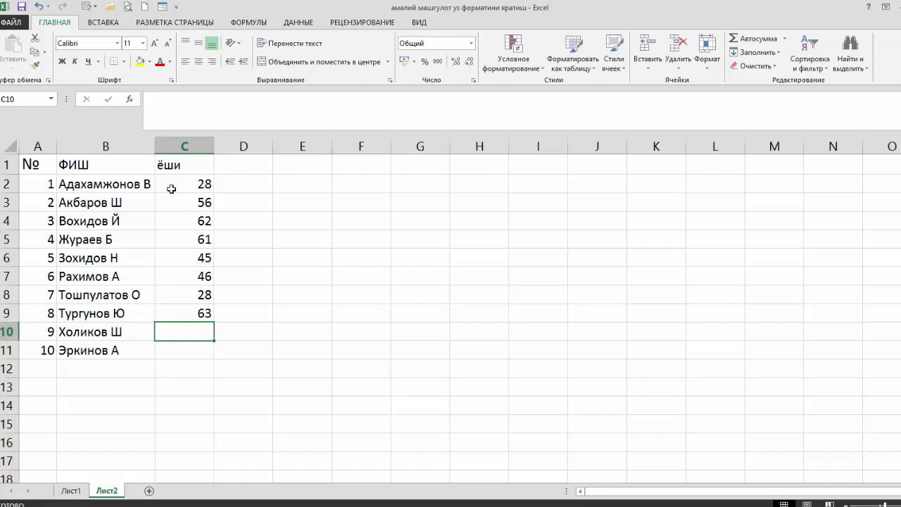
type("51")
key("Return")
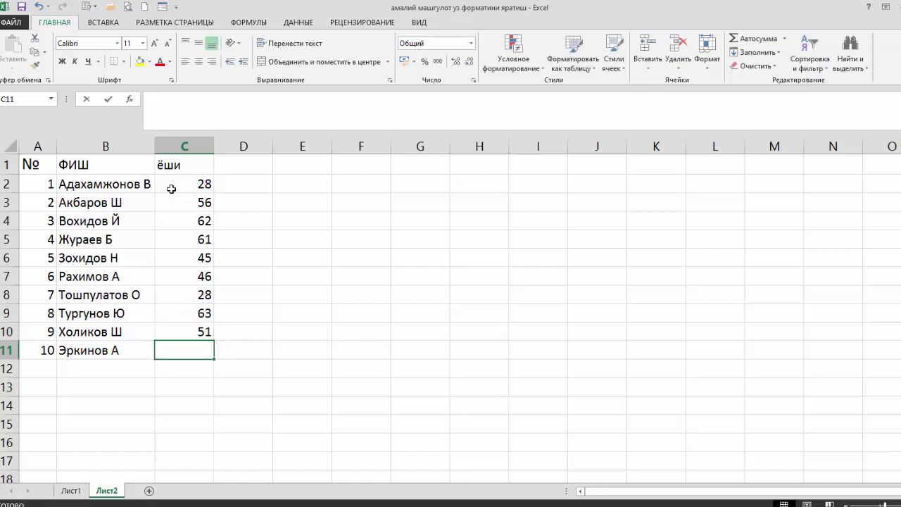
type("52")
key("Return")
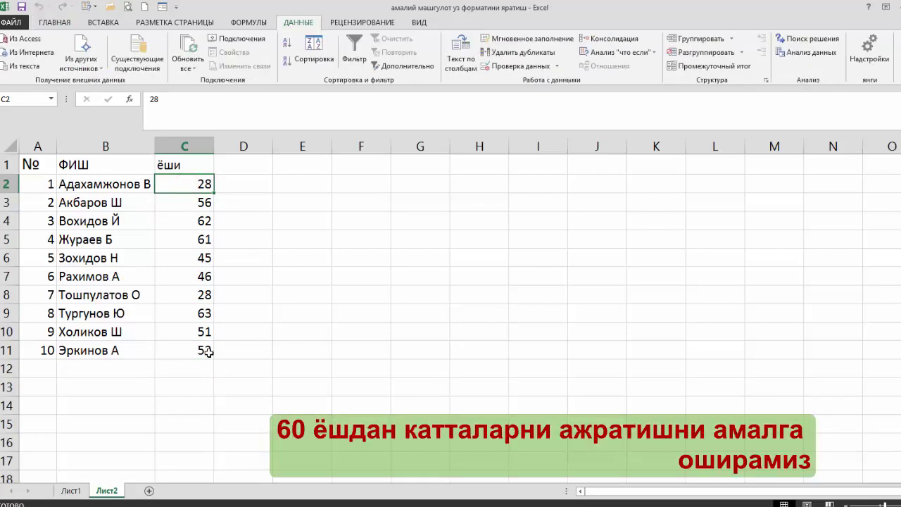
Restrict C2:C11 to whole numbers less than a maximum of 60 via Data Validation.
left_click_drag(183, 184, 209, 352)
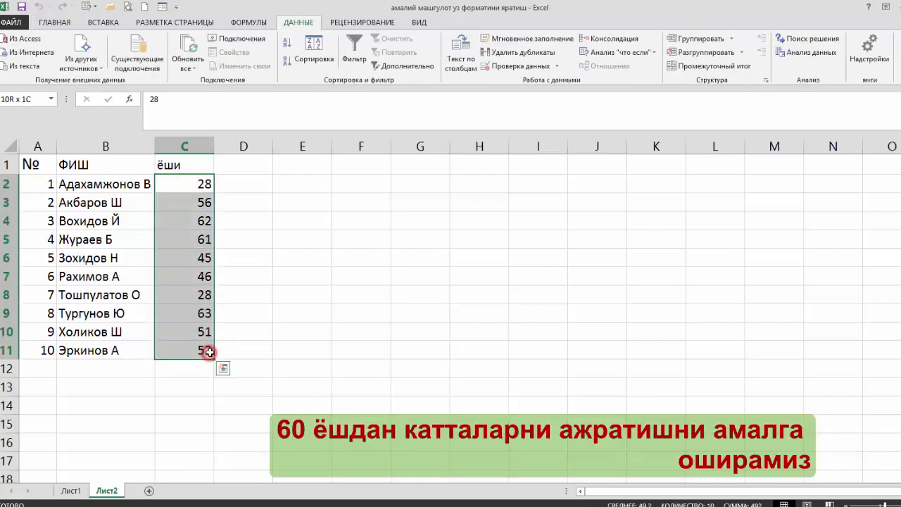
left_click(557, 66)
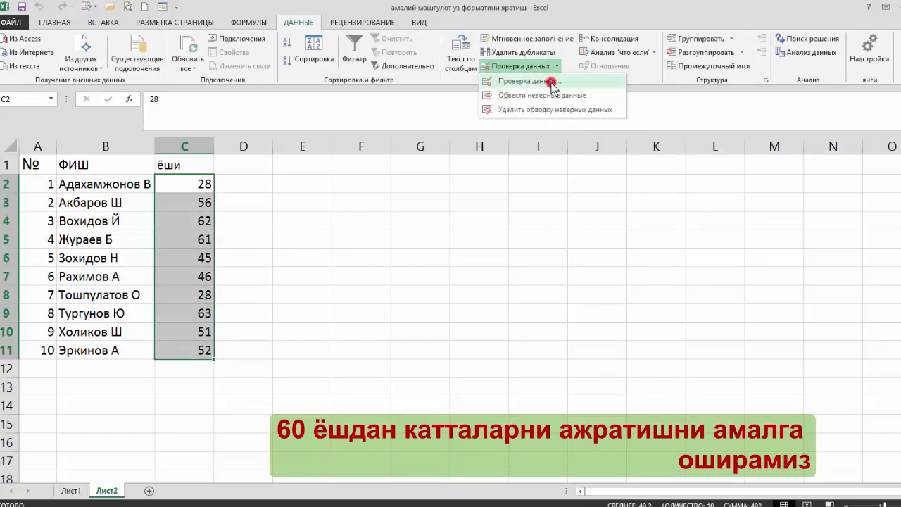
left_click(553, 83)
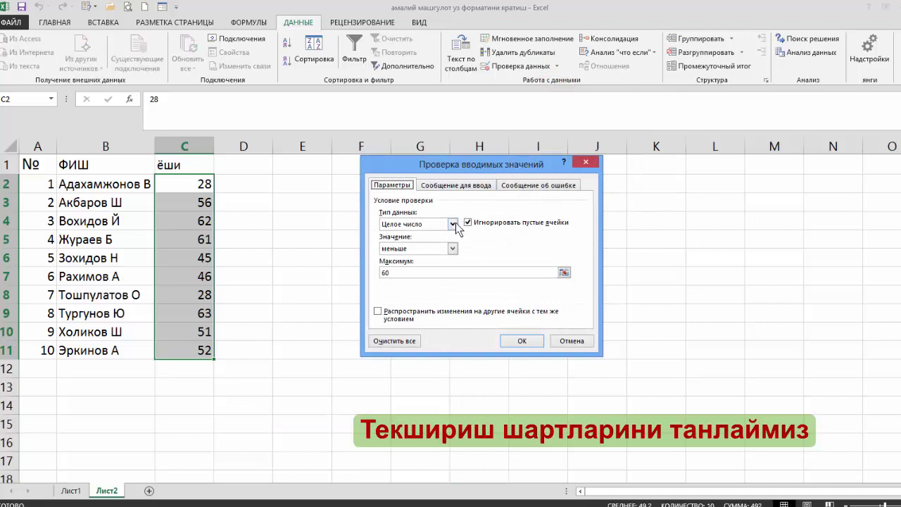
left_click(453, 224)
left_click(431, 243)
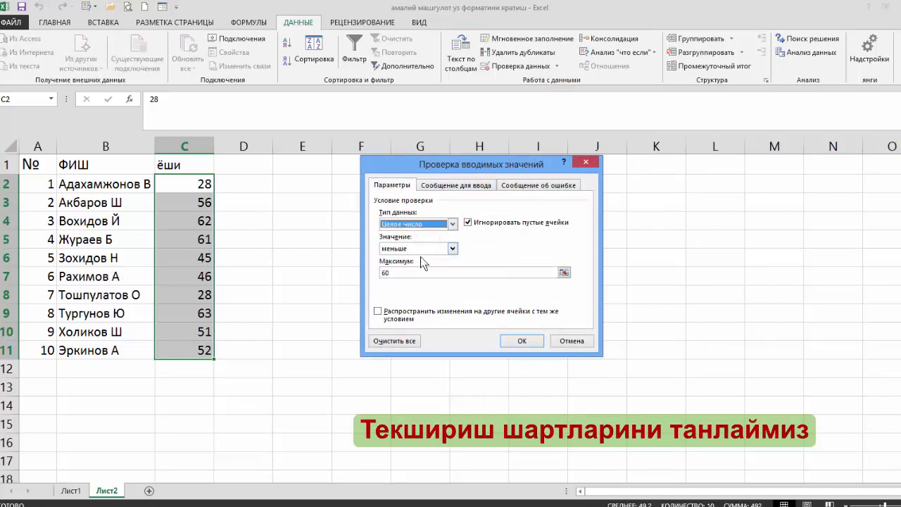
left_click(453, 248)
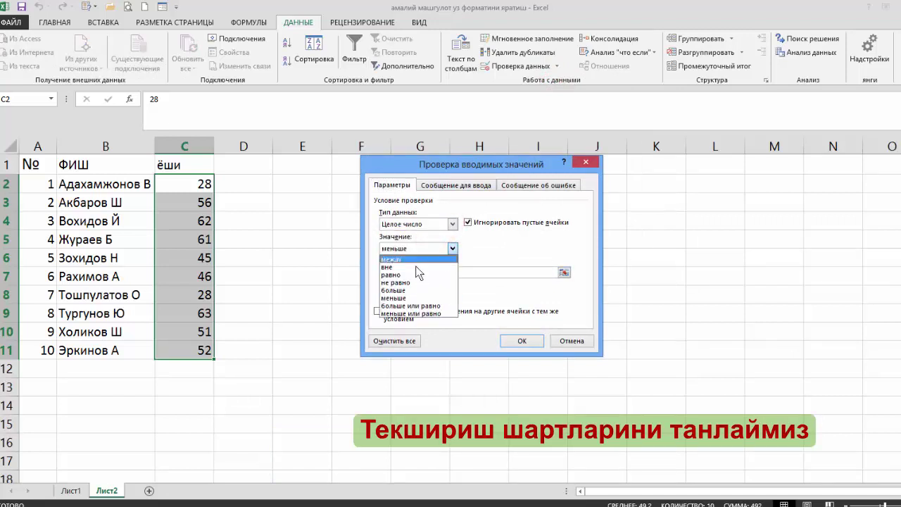
left_click(407, 299)
left_click(409, 274)
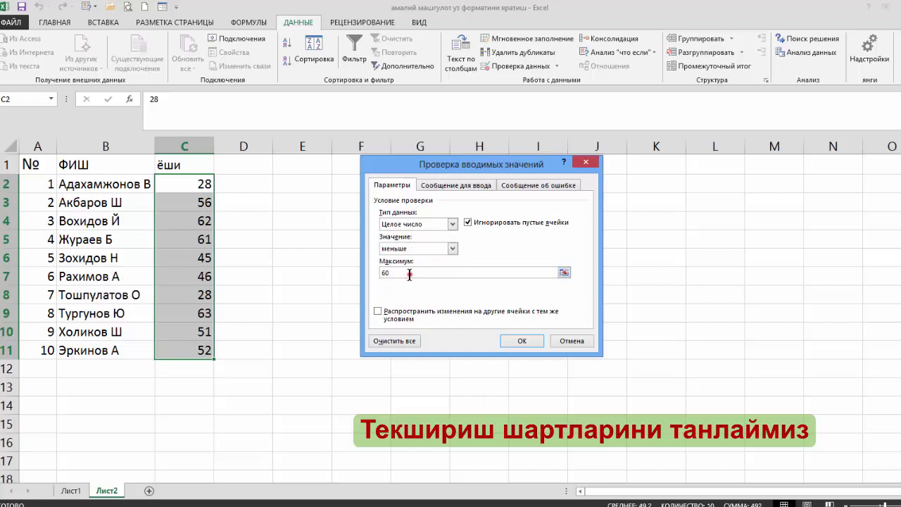
type("60")
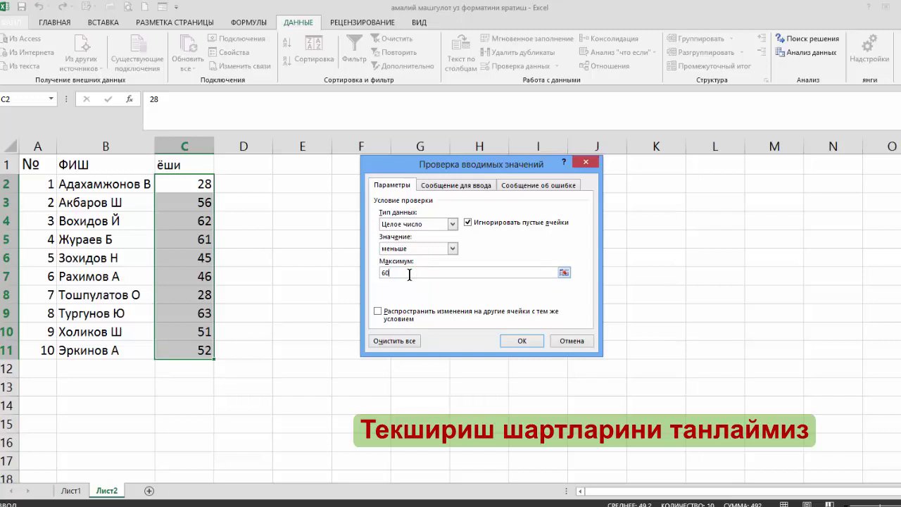
left_click(521, 341)
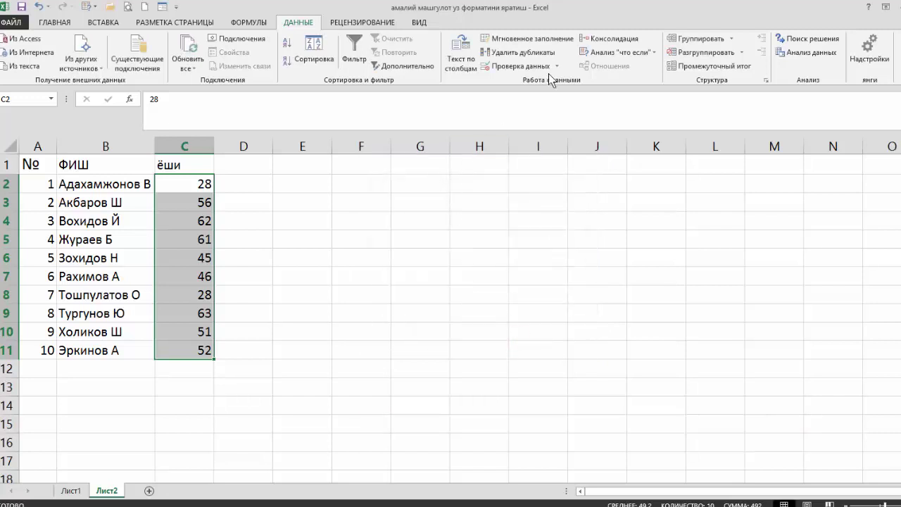
Use Circle Invalid Data to ring ages 62, 61 and 63 in red, then check each circled cell.
left_click(557, 67)
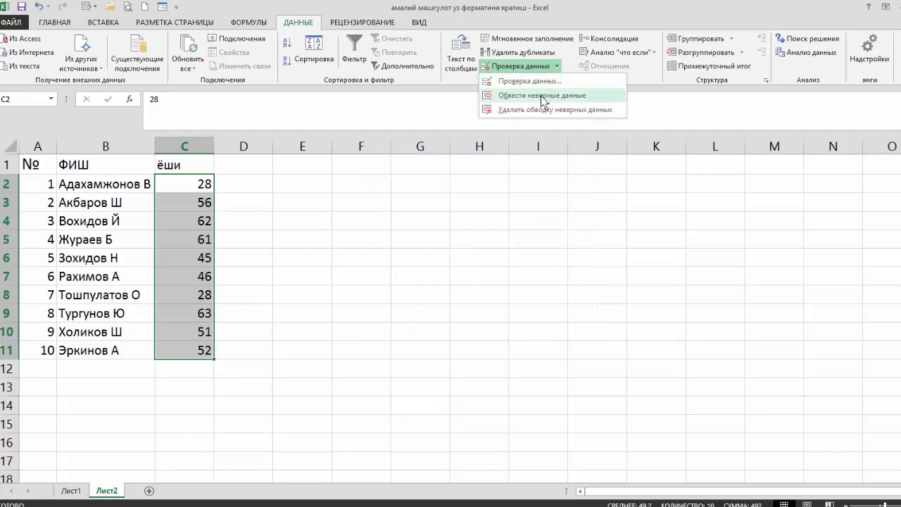
left_click(542, 97)
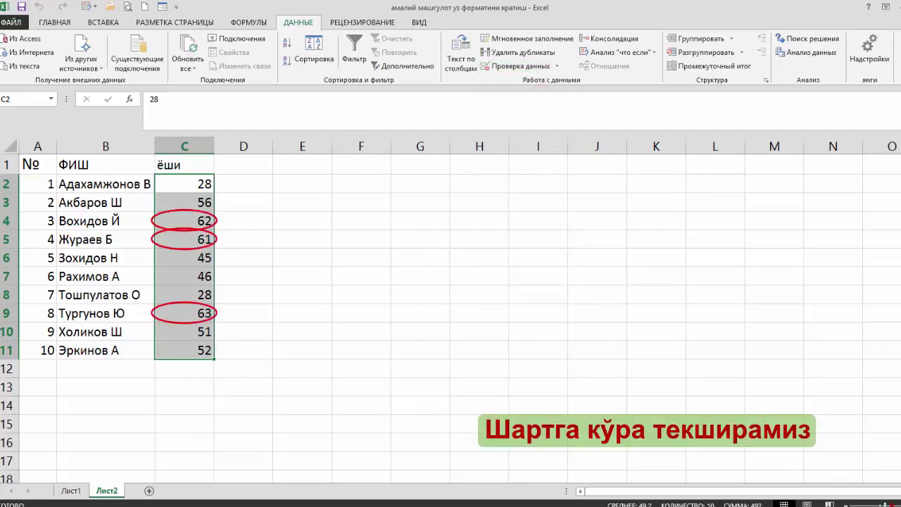
scroll(171, 308, "up", 3)
left_click(245, 255)
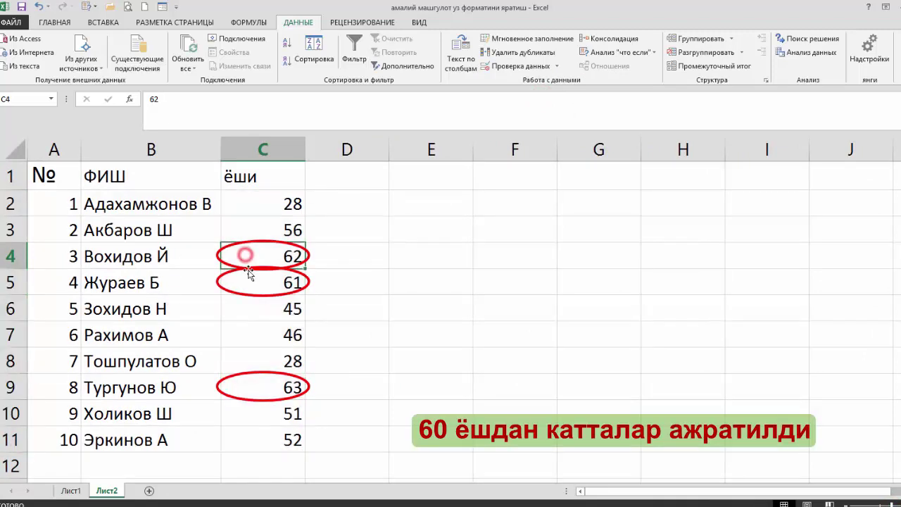
left_click(249, 280)
left_click(259, 380)
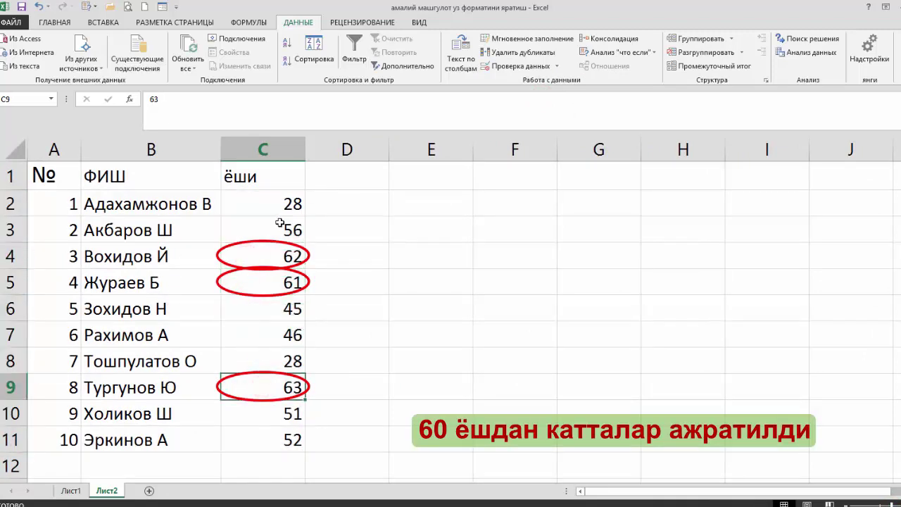
left_click(558, 65)
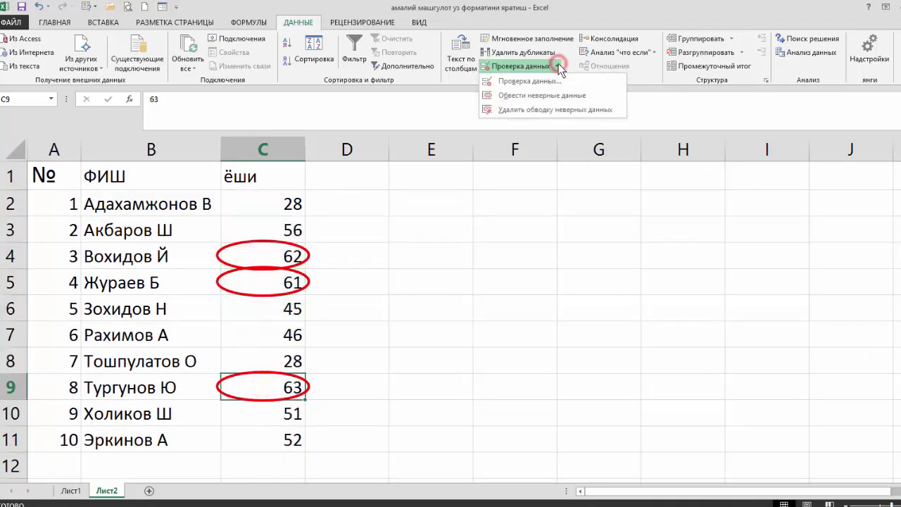